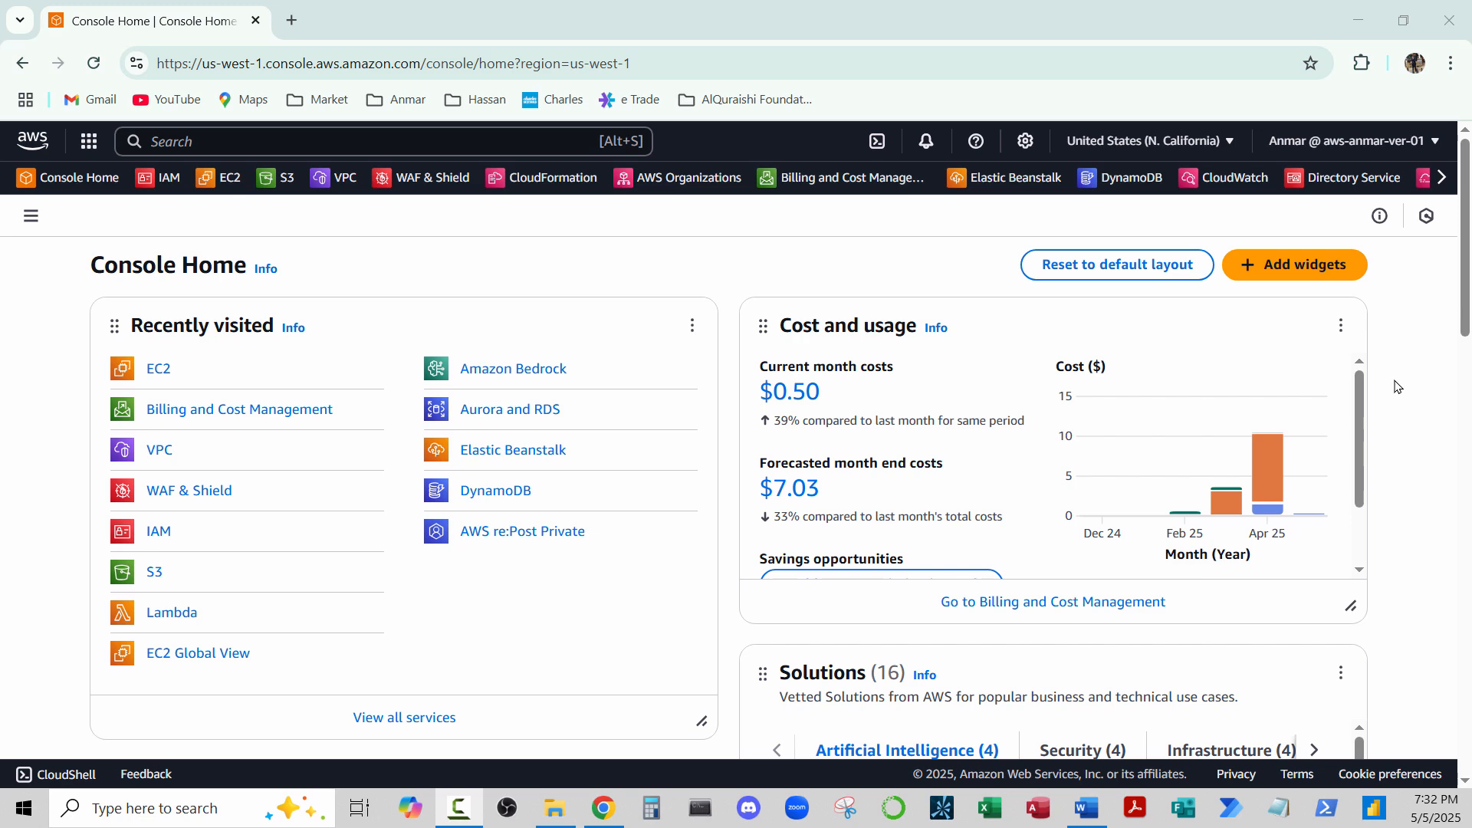
Choose the N. California (us-west-1) region, find the EC2 service and start launching a new instance
{"action": "left_click", "coordinate": [1148, 140]}
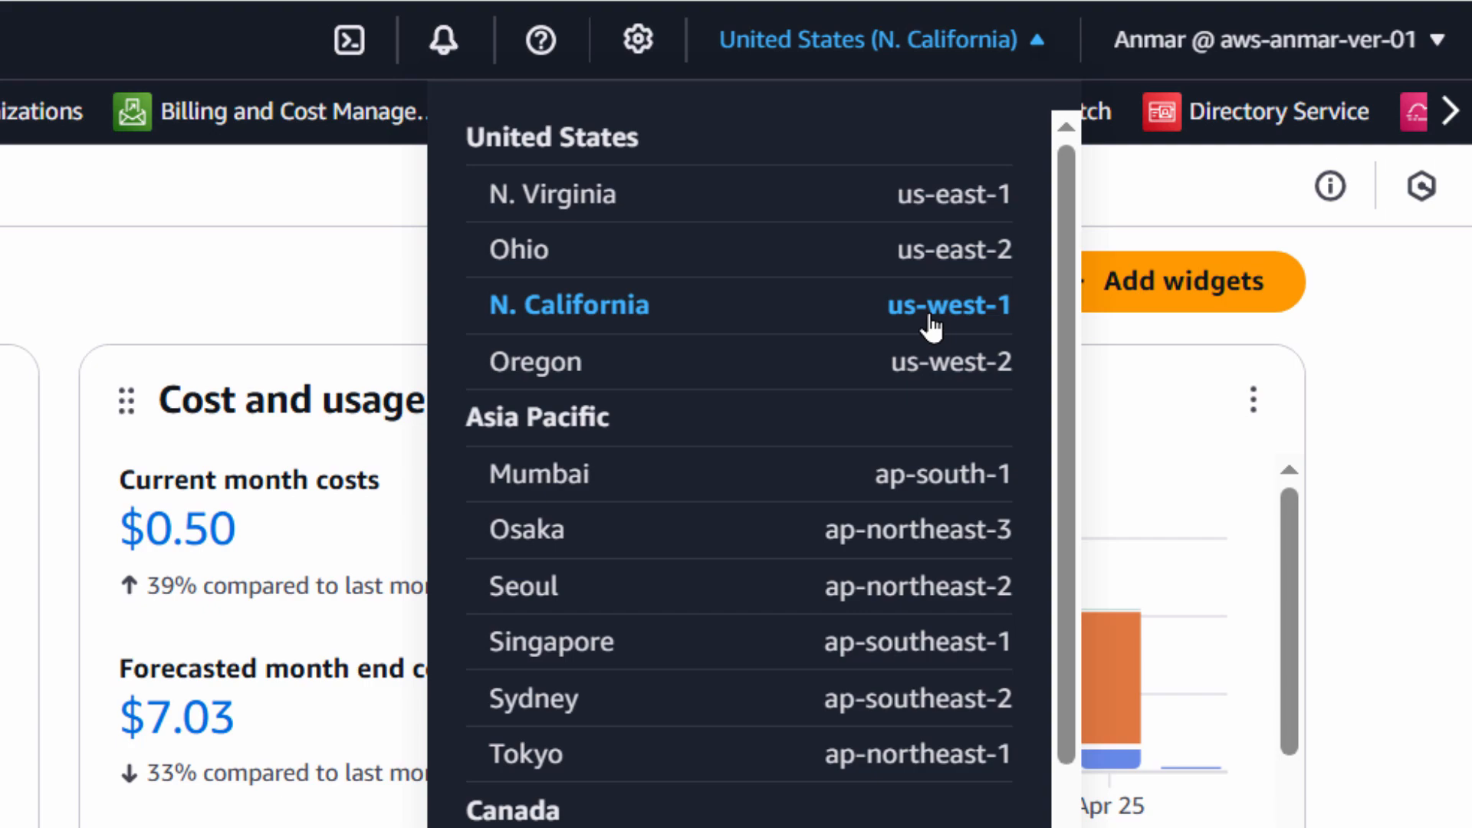
{"action": "left_click", "coordinate": [932, 326]}
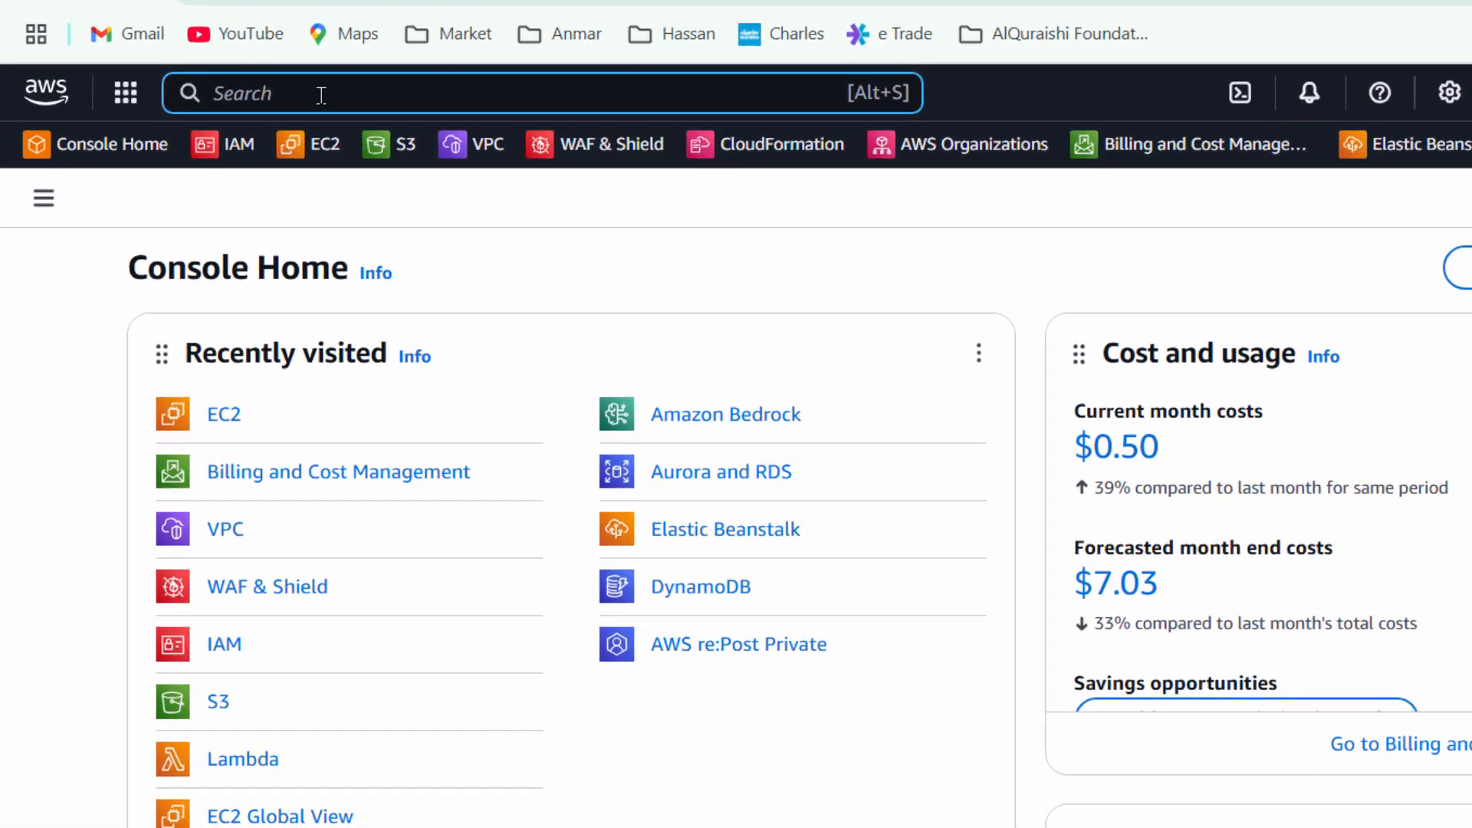
{"action": "type", "text": "ec2"}
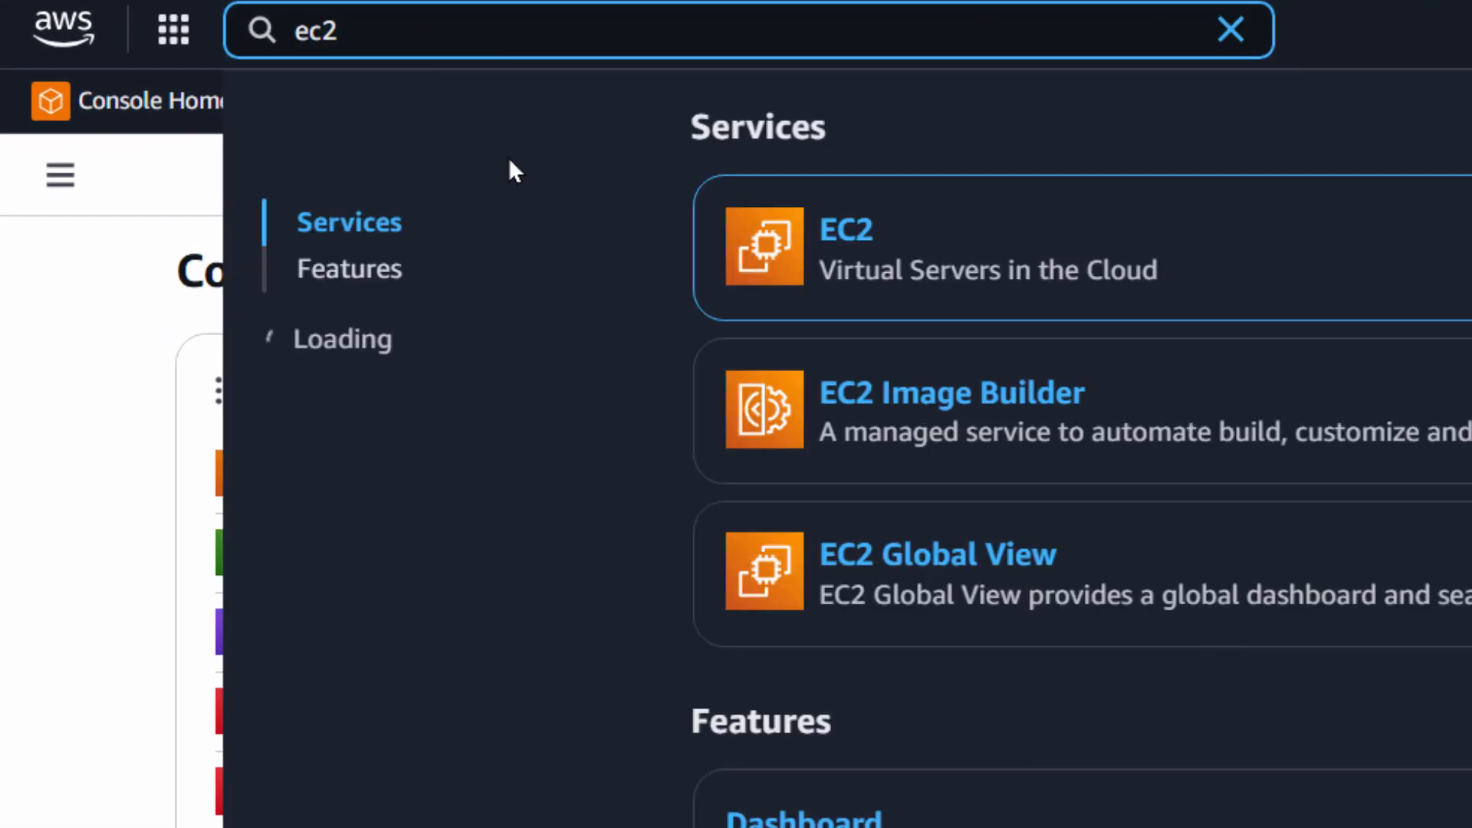
{"action": "left_click", "coordinate": [841, 238]}
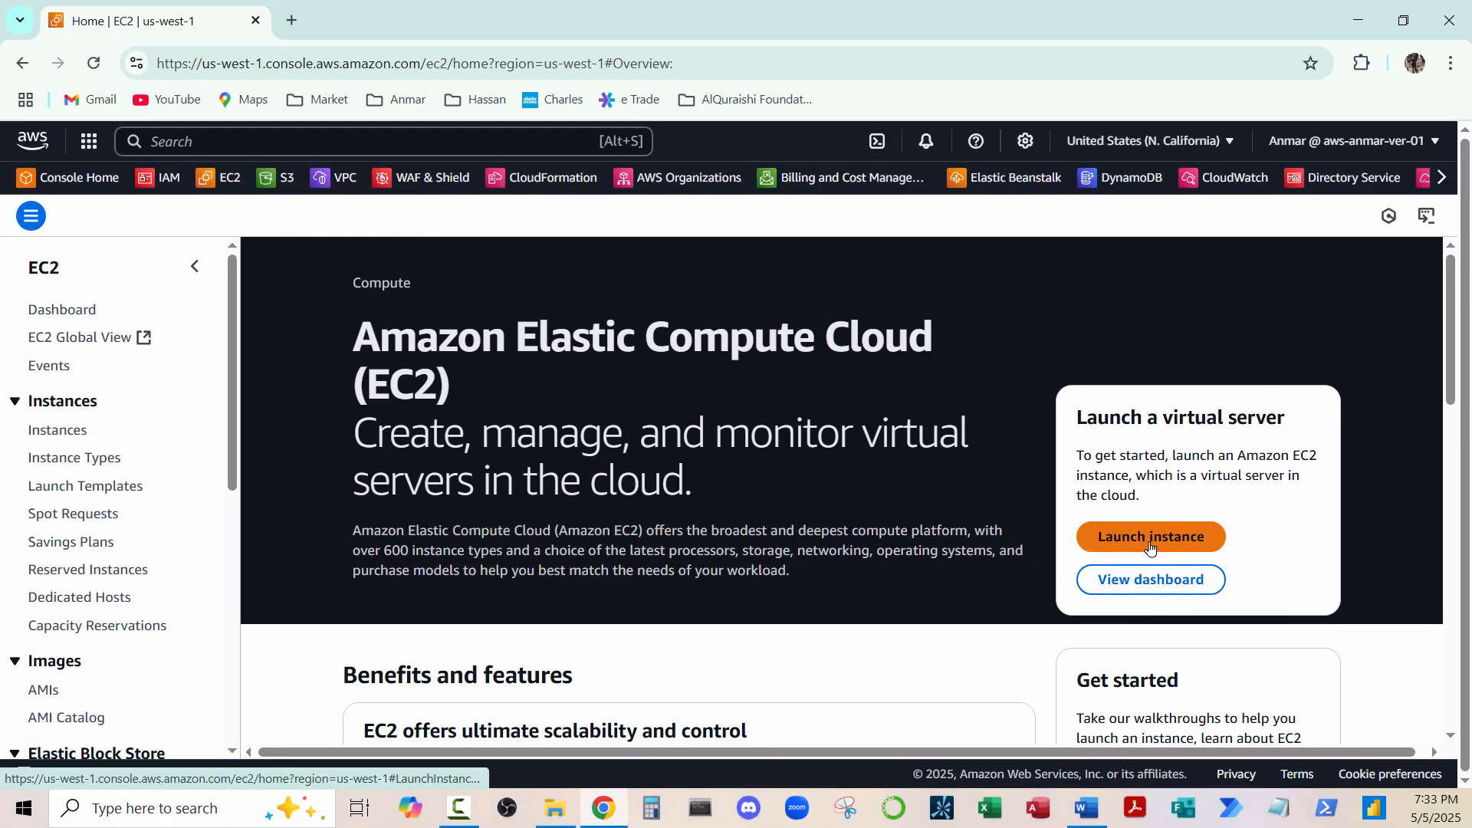
{"action": "left_click", "coordinate": [1149, 538]}
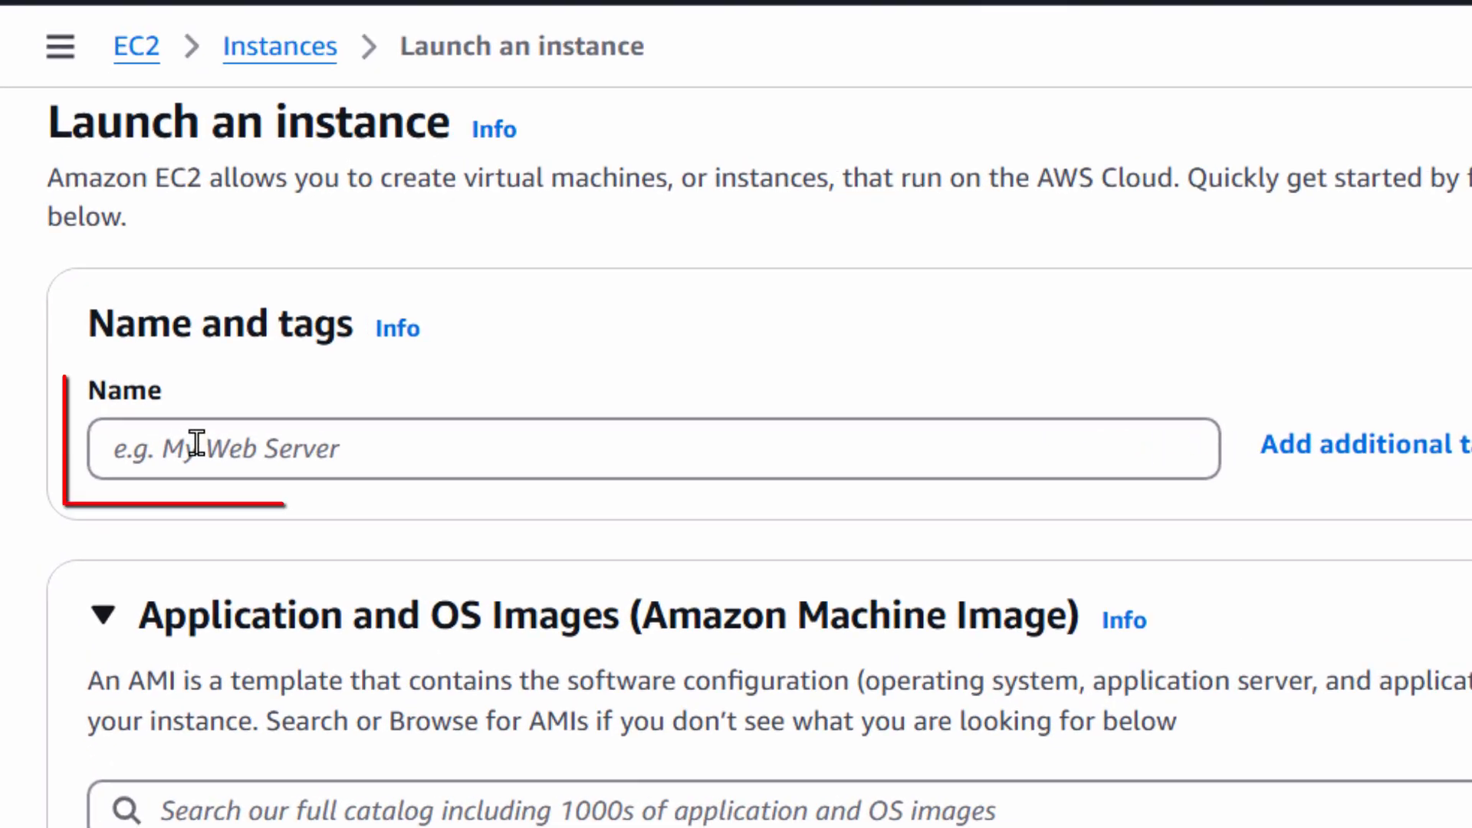
Name the instance WebServer-Fleet and set the number of instances to 2
{"action": "left_click", "coordinate": [103, 418]}
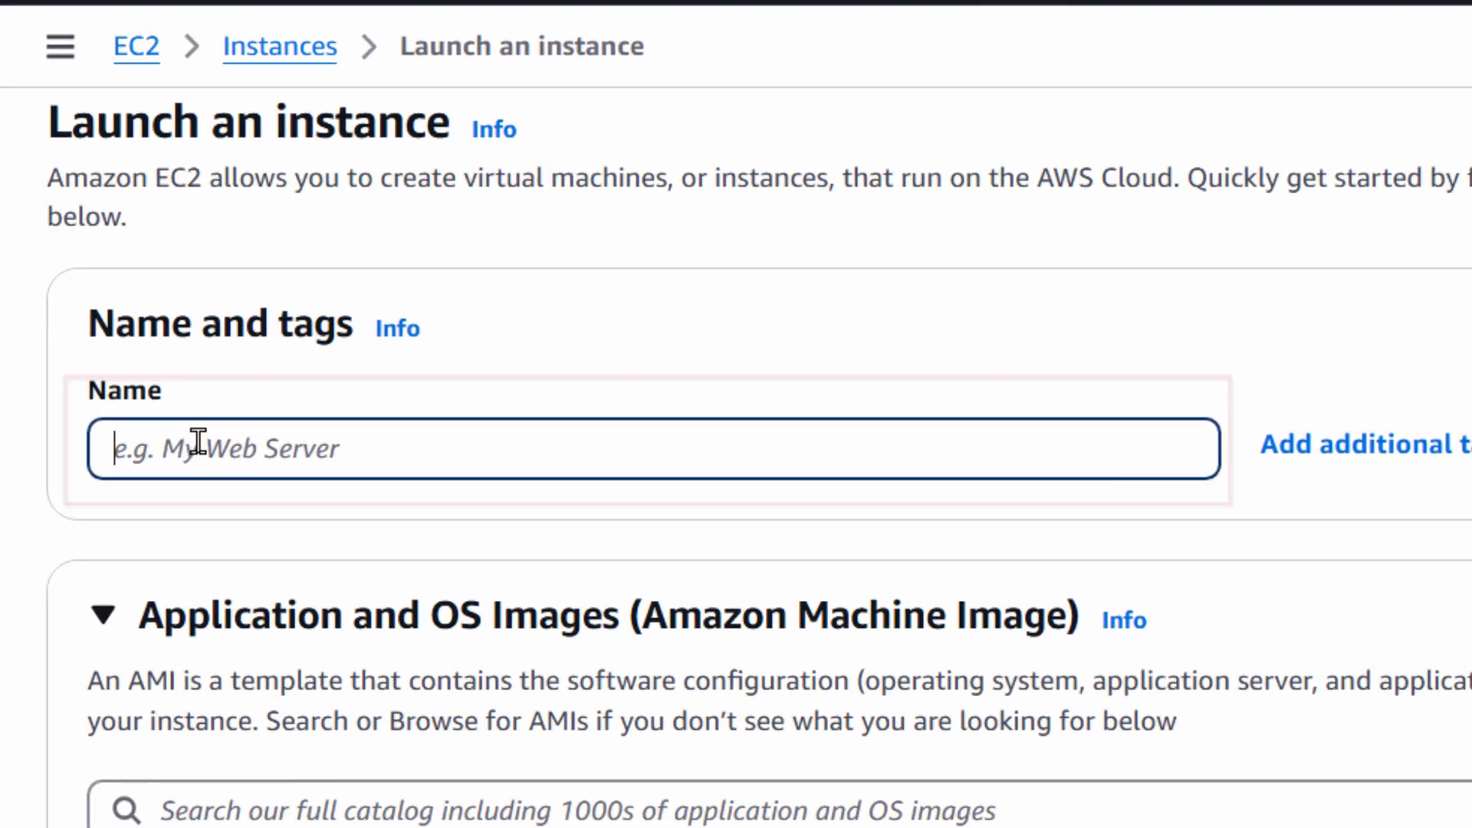
{"action": "type", "text": "WebServer"}
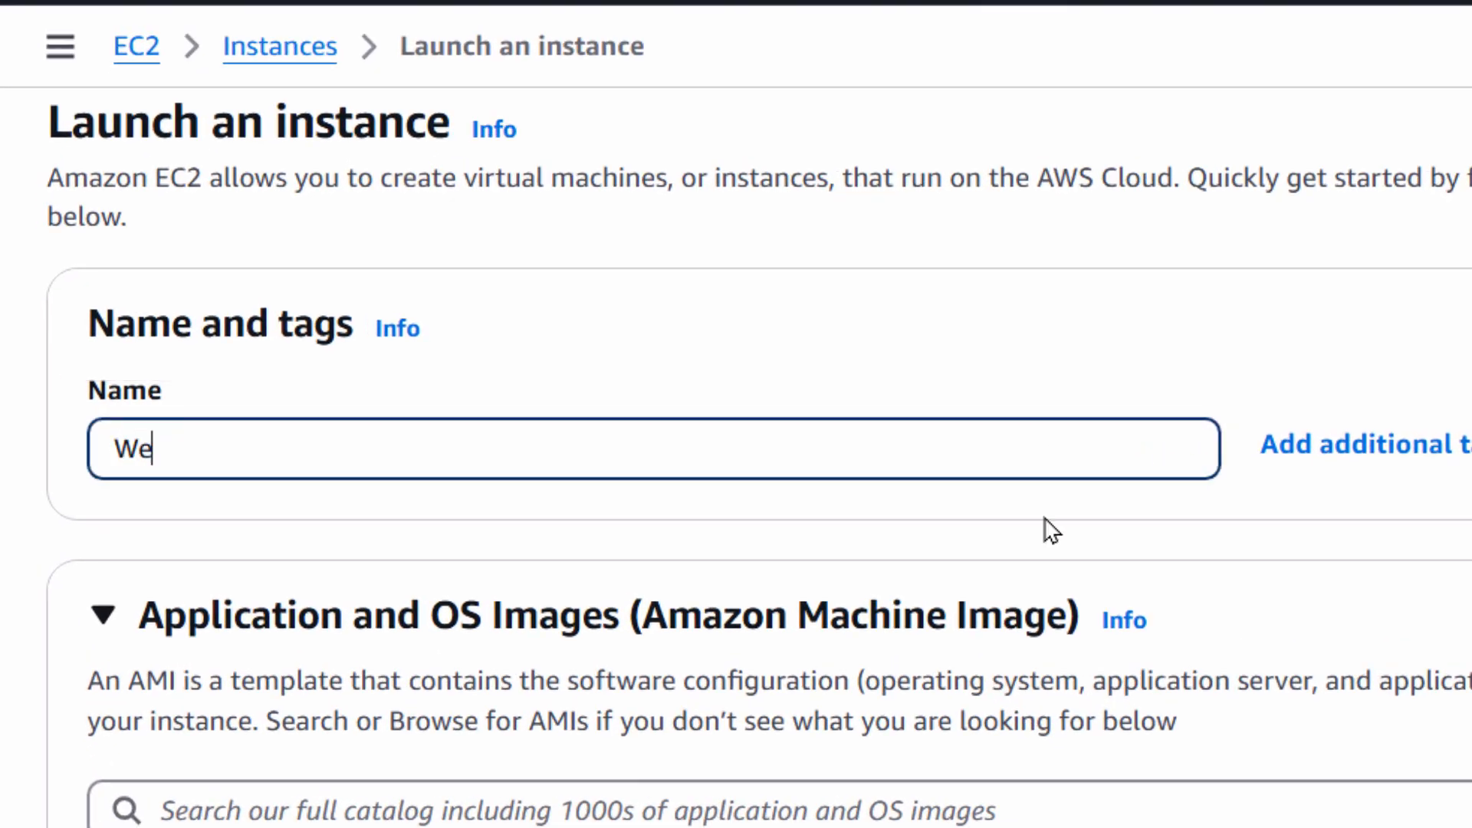
{"action": "type", "text": "-Fleet"}
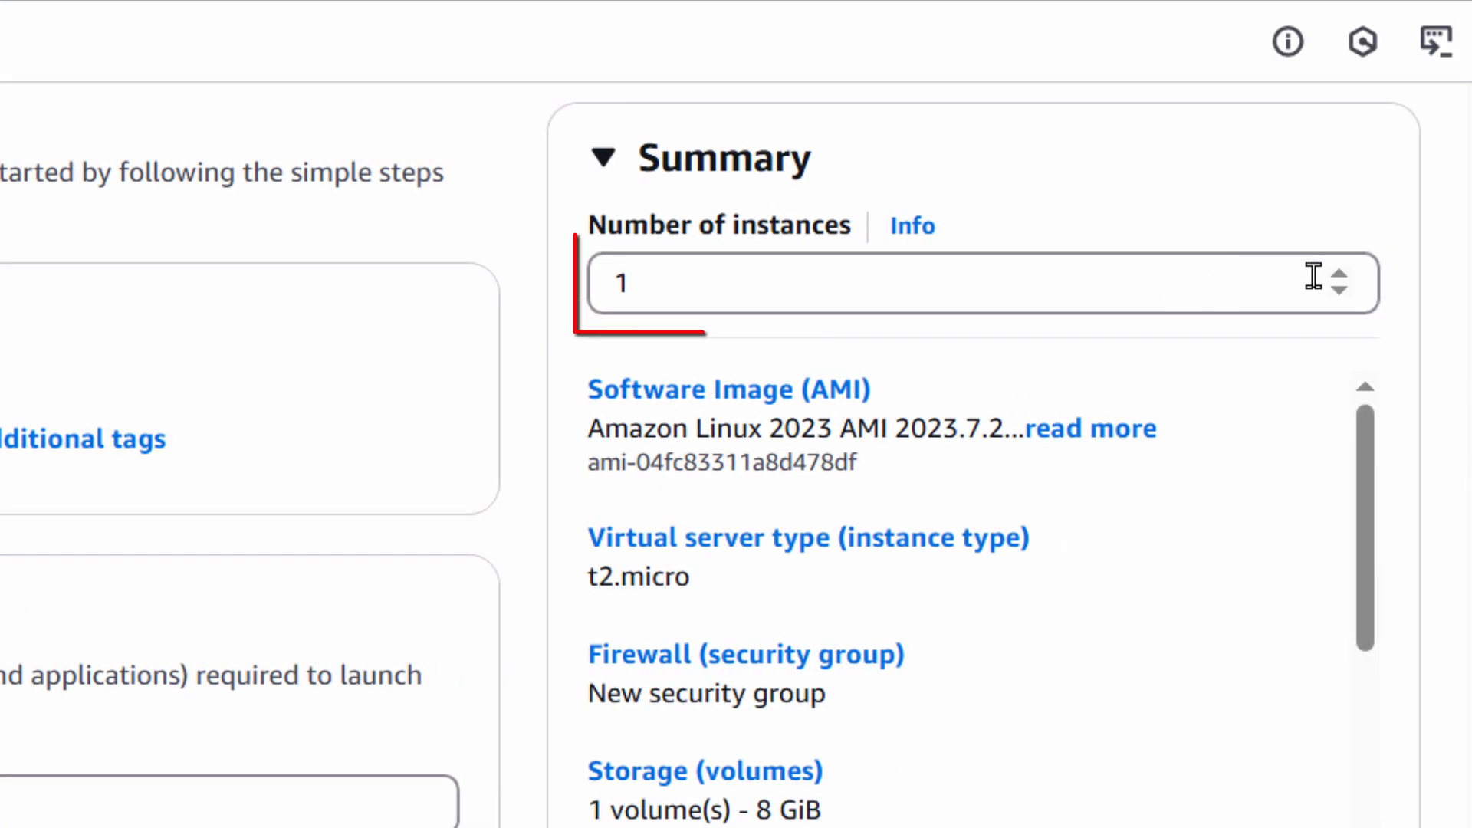
{"action": "left_click", "coordinate": [1339, 276]}
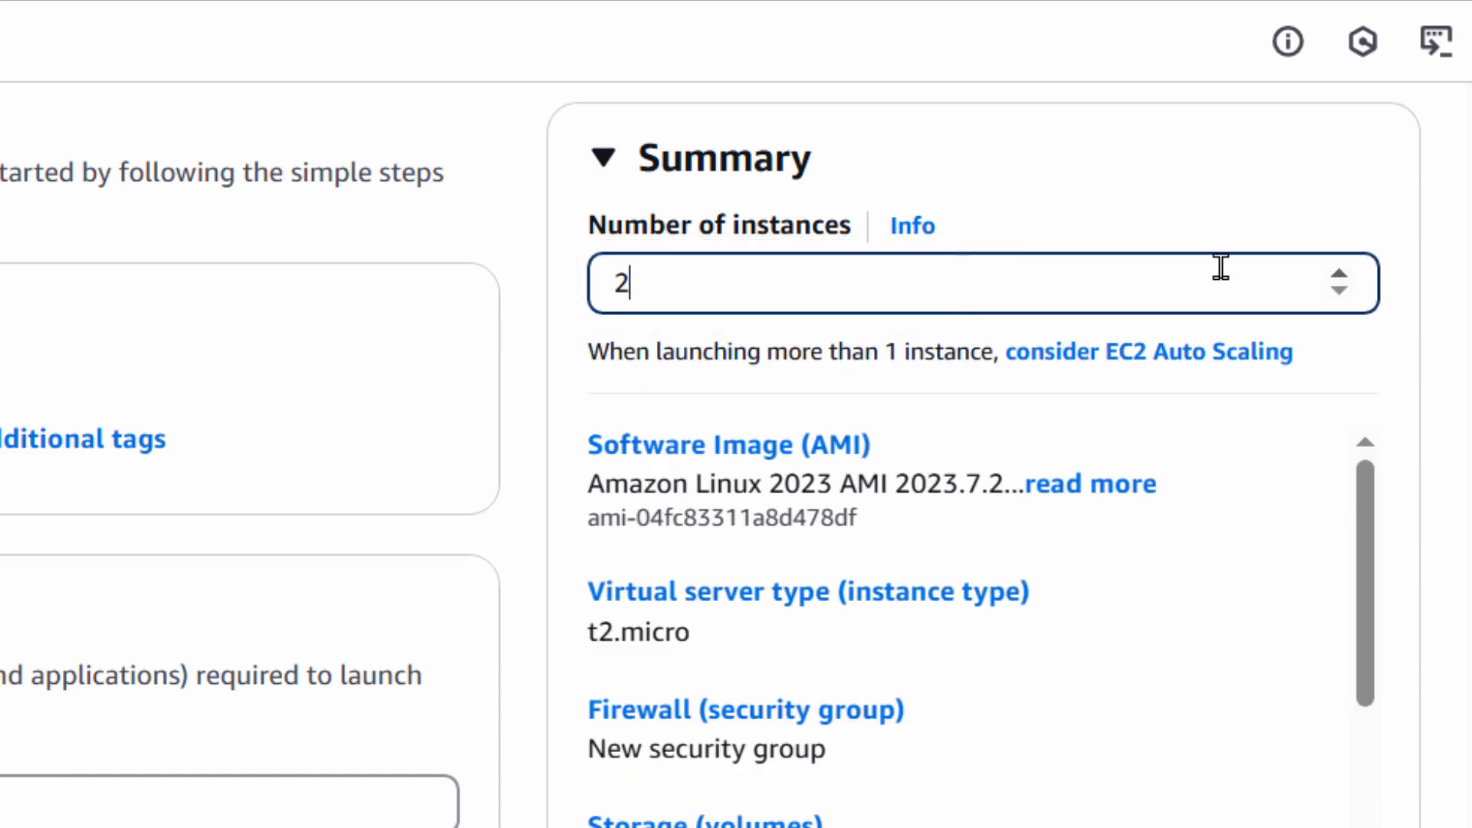
Keep the Amazon Linux 2023 AMI and t2.micro type, and choose to proceed without a key pair
{"action": "scroll", "coordinate": [249, 460], "scroll_direction": "down", "scroll_amount": 5}
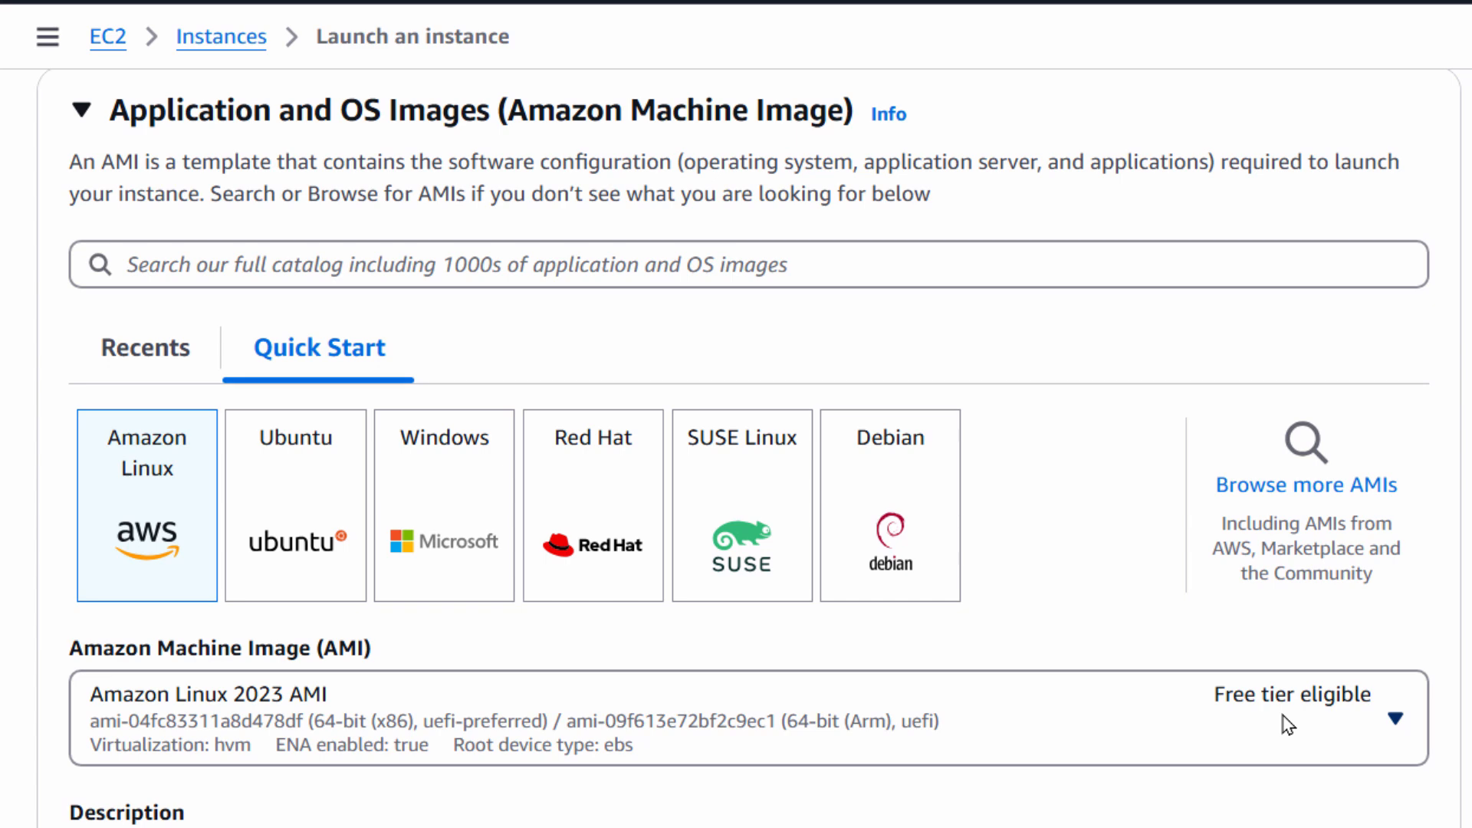
{"action": "scroll", "coordinate": [1288, 724], "scroll_direction": "down", "scroll_amount": 8}
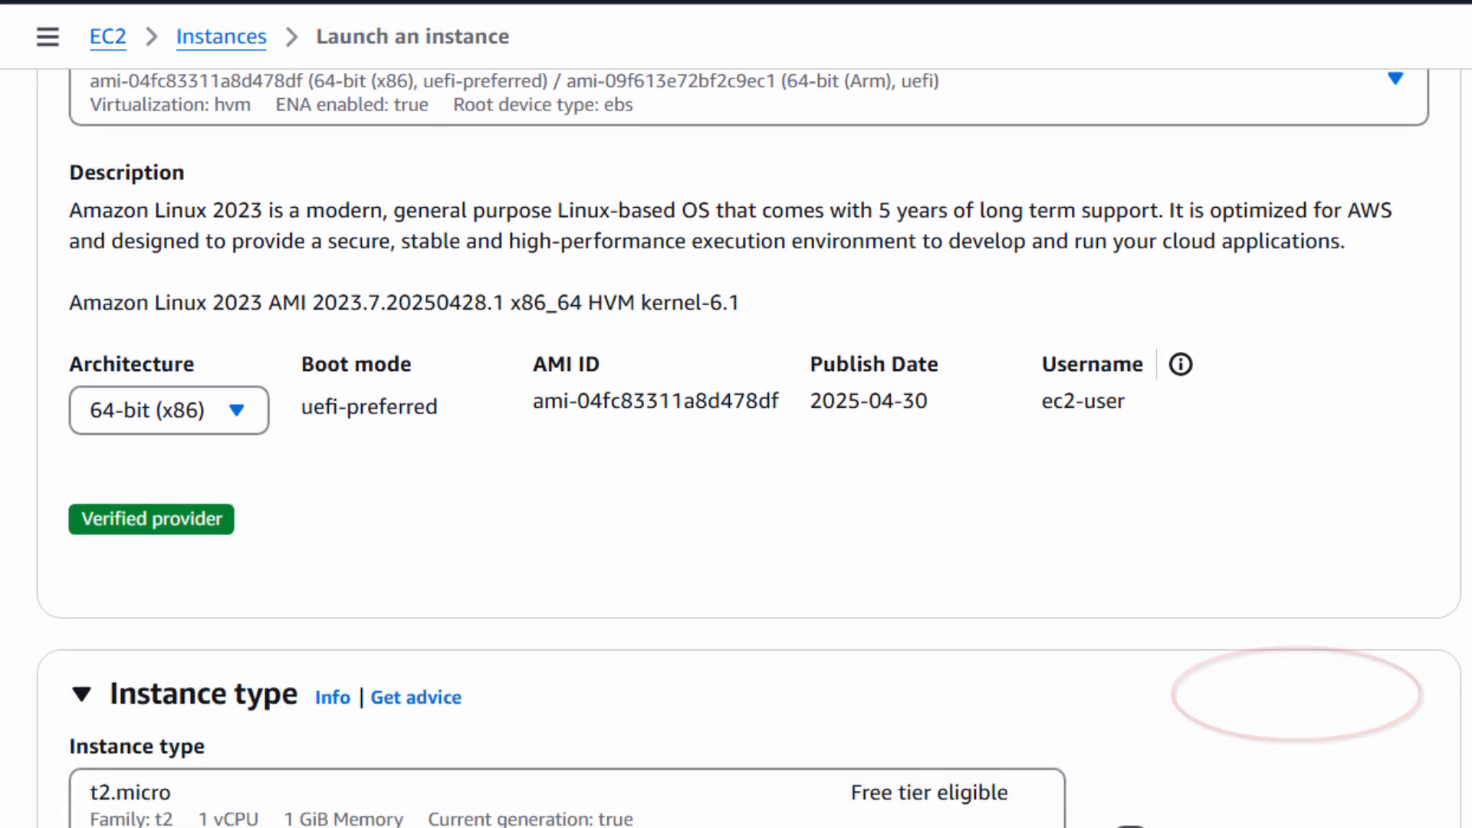
{"action": "scroll", "coordinate": [250, 207], "scroll_direction": "down", "scroll_amount": 7}
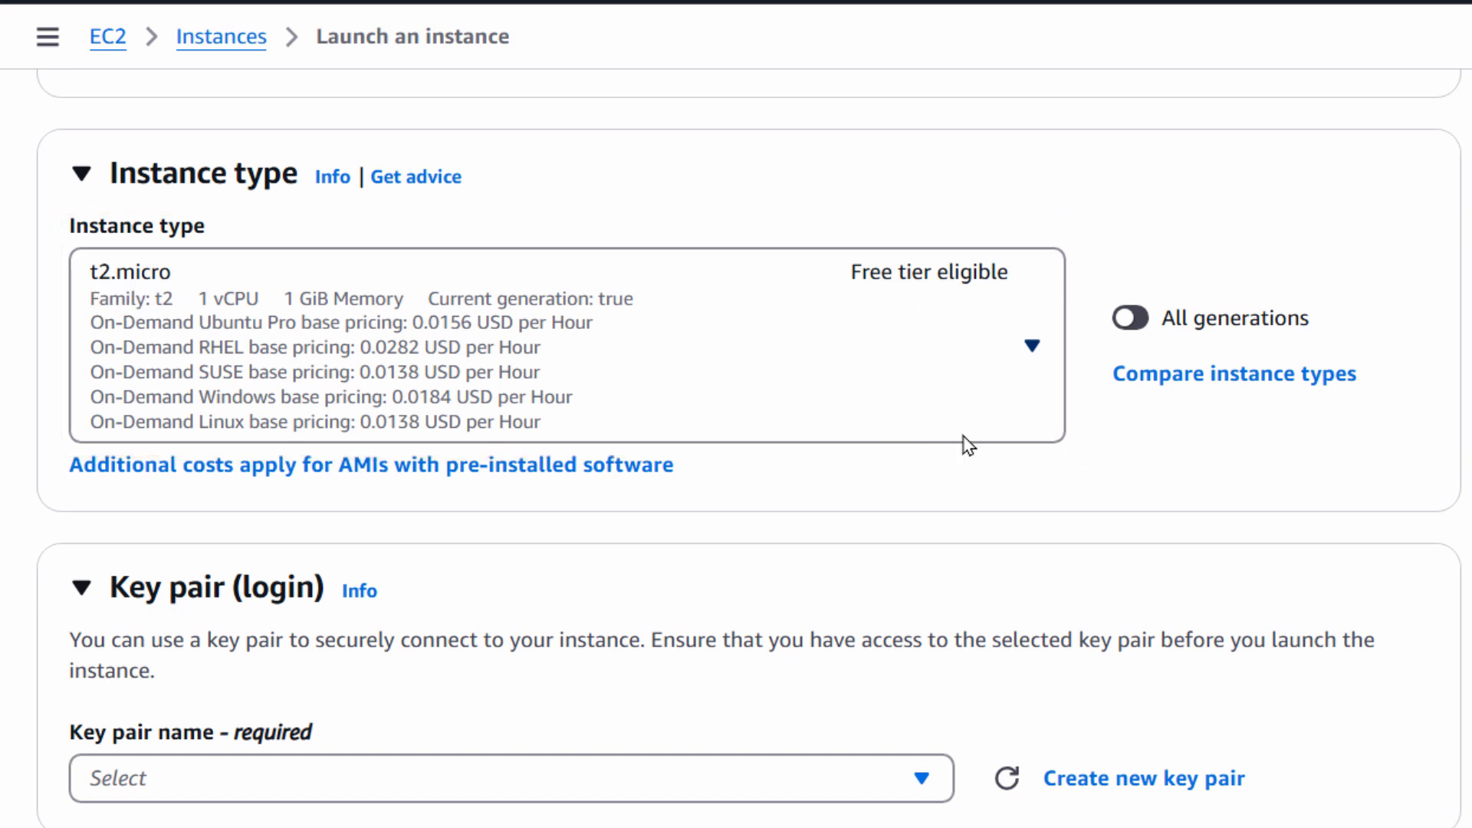
{"action": "scroll", "coordinate": [968, 445], "scroll_direction": "down", "scroll_amount": 5}
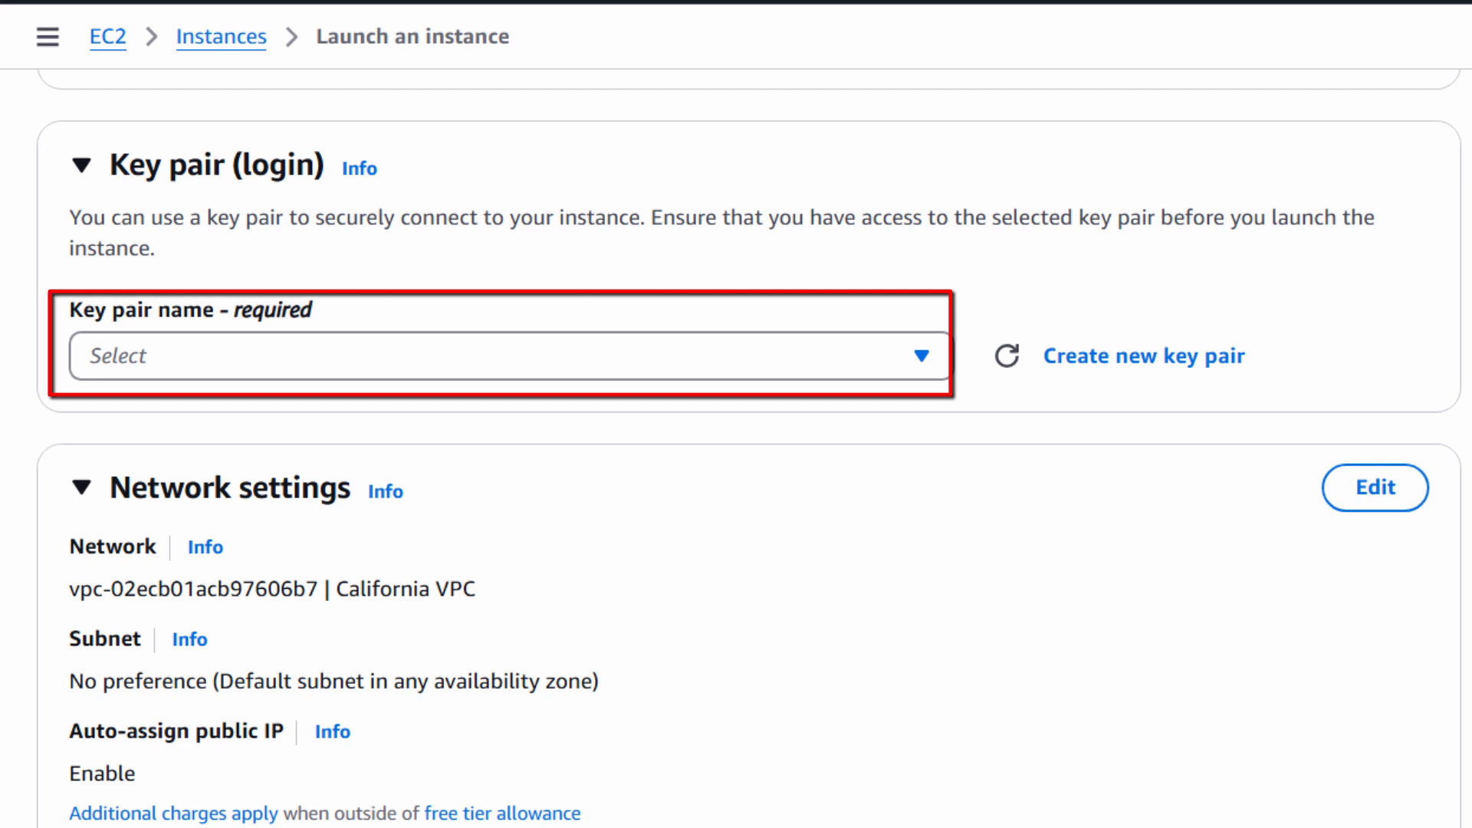
{"action": "left_click", "coordinate": [552, 369]}
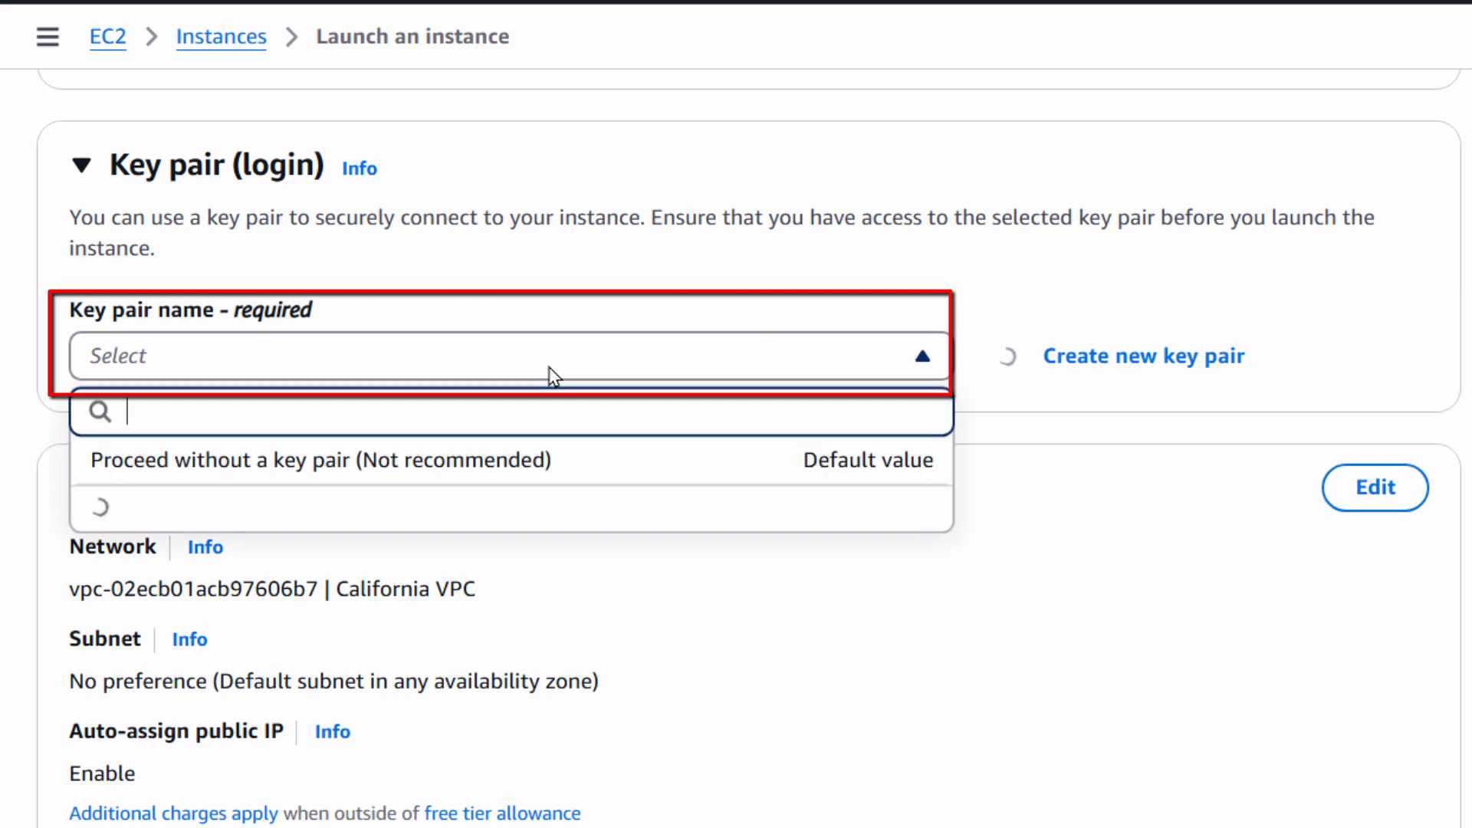
{"action": "left_click", "coordinate": [385, 463]}
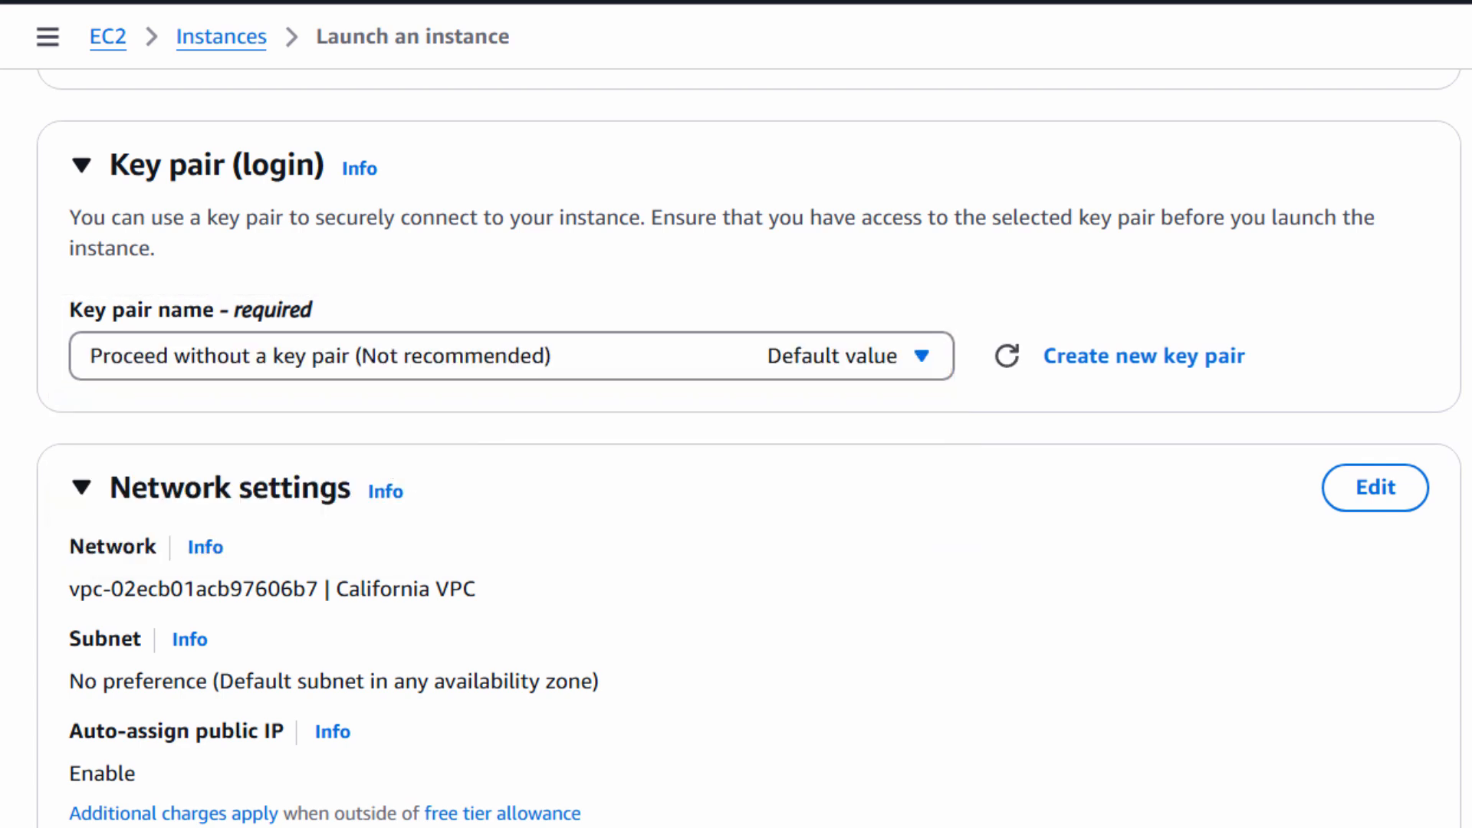
In the new security group's rules, disallow SSH traffic and allow HTTP traffic from the internet
{"action": "scroll", "coordinate": [750, 449], "scroll_direction": "down", "scroll_amount": 8}
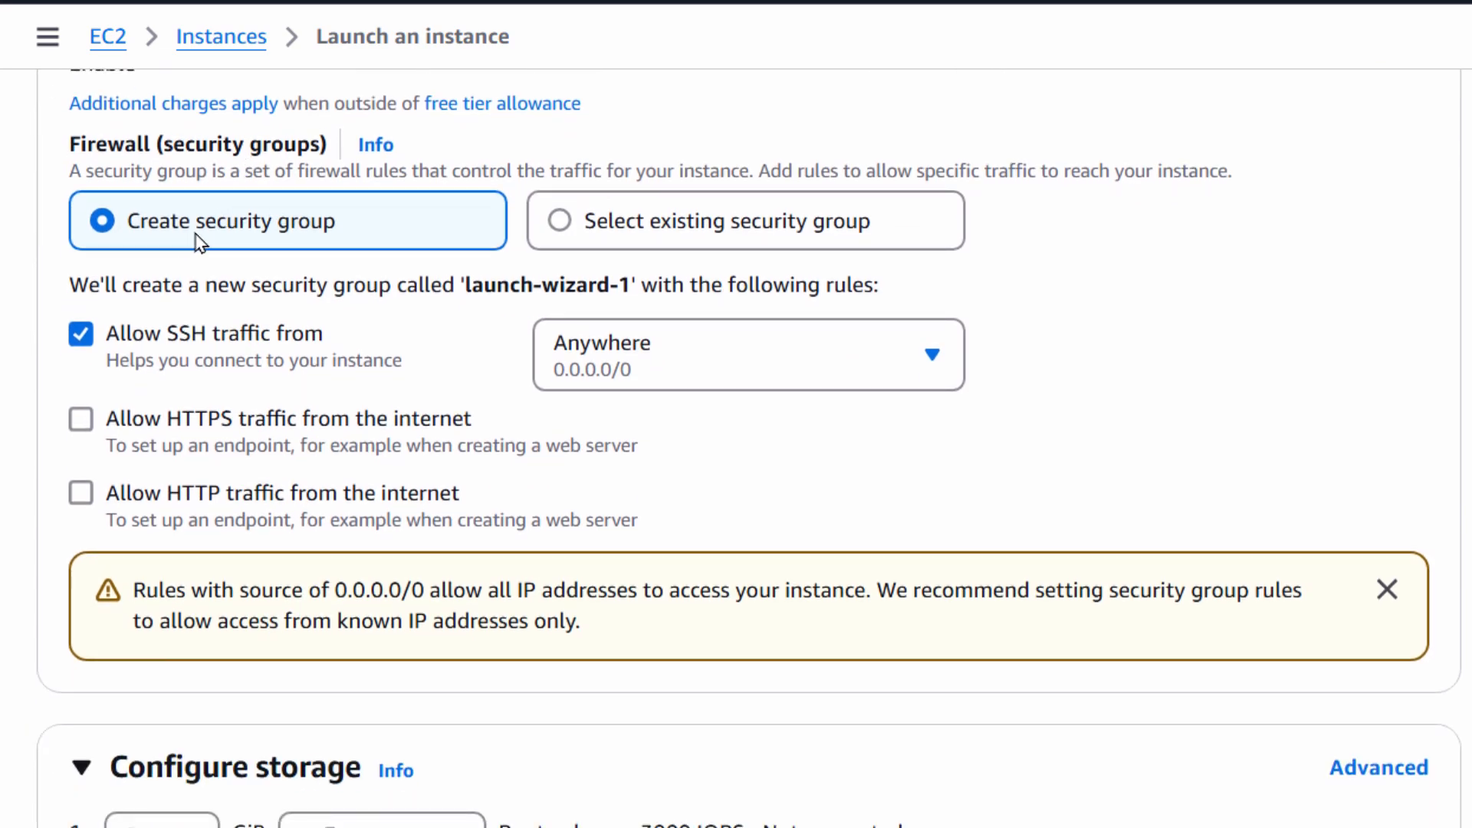
{"action": "left_click", "coordinate": [81, 335]}
{"action": "left_click", "coordinate": [82, 482]}
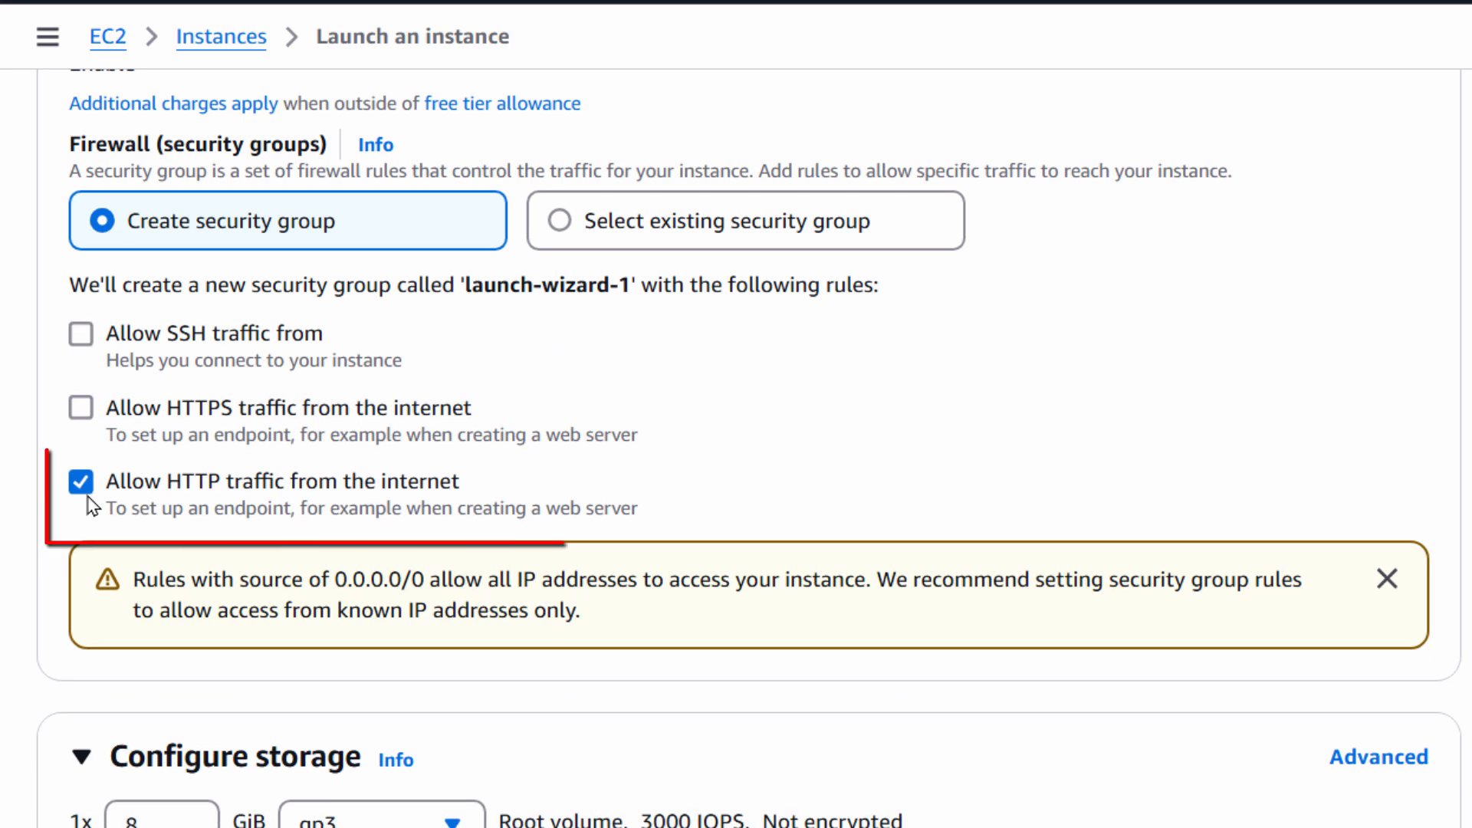
Expand the advanced details and paste the bash script that installs Apache and creates the HTML page into the user data
{"action": "scroll", "coordinate": [92, 505], "scroll_direction": "down", "scroll_amount": 6}
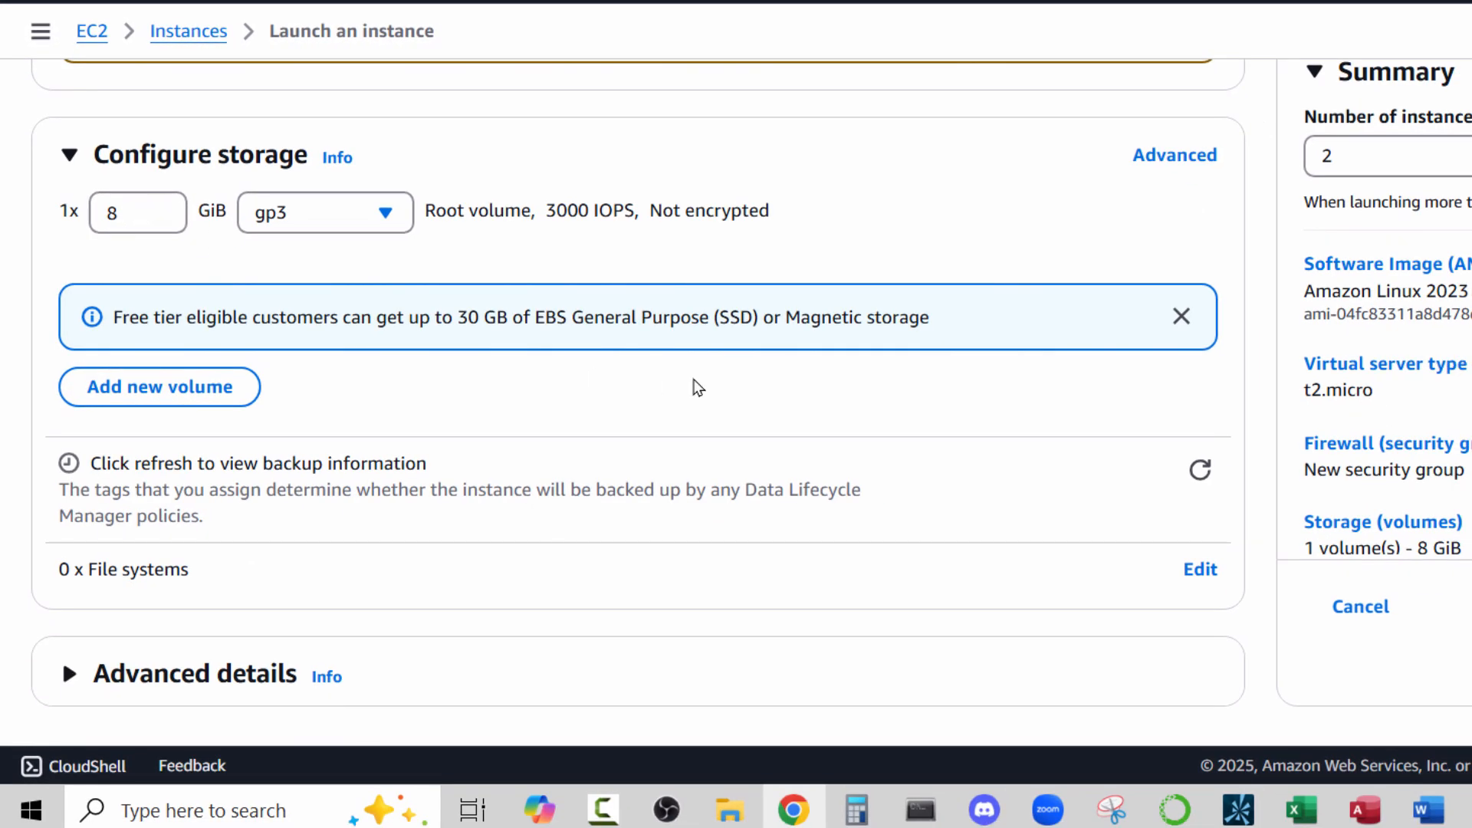
{"action": "left_click", "coordinate": [69, 674]}
{"action": "scroll", "coordinate": [176, 563], "scroll_direction": "down", "scroll_amount": 15}
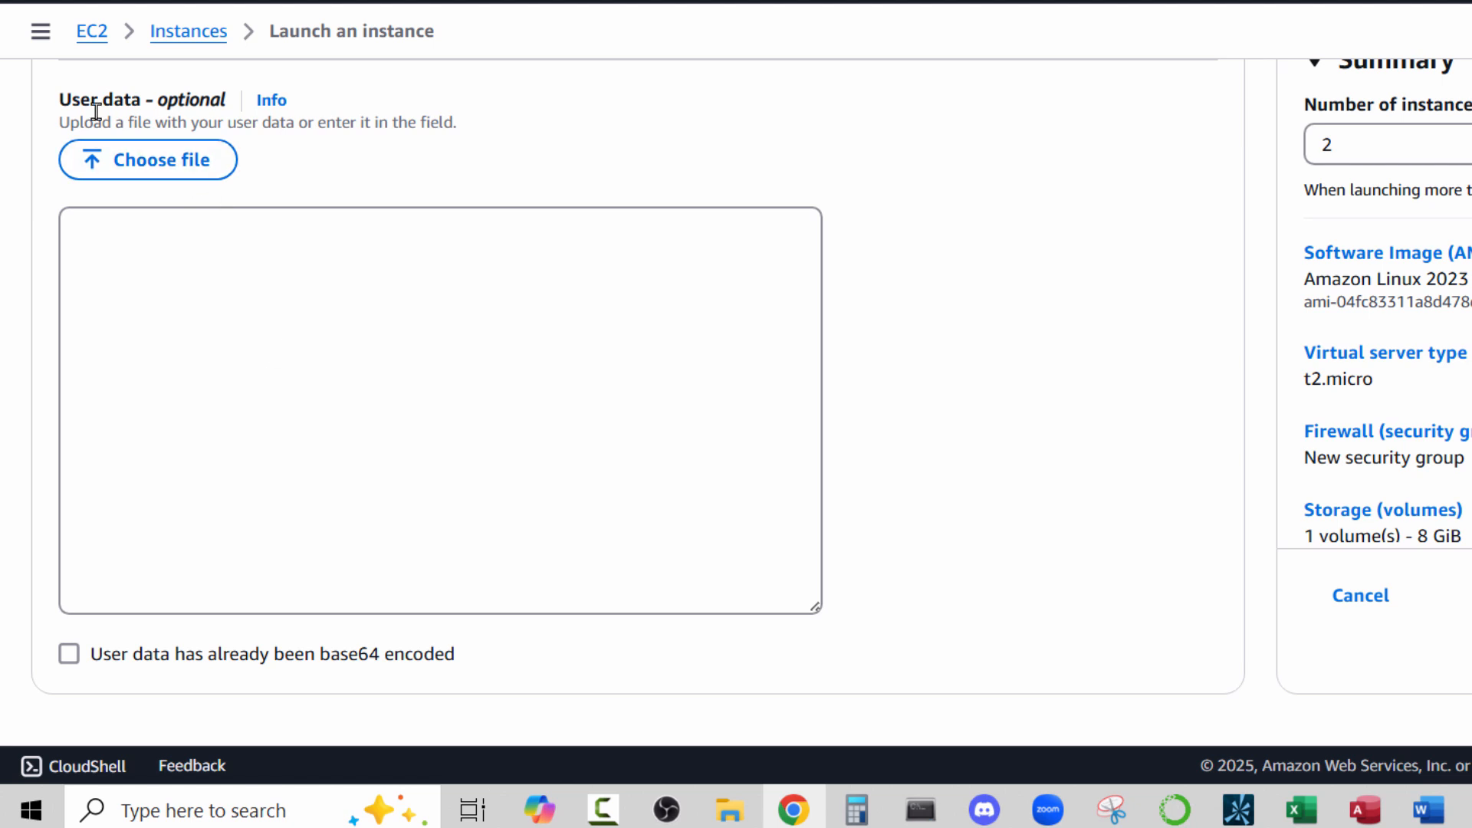
{"action": "left_click", "coordinate": [427, 340]}
{"action": "key", "text": "ctrl+v"}
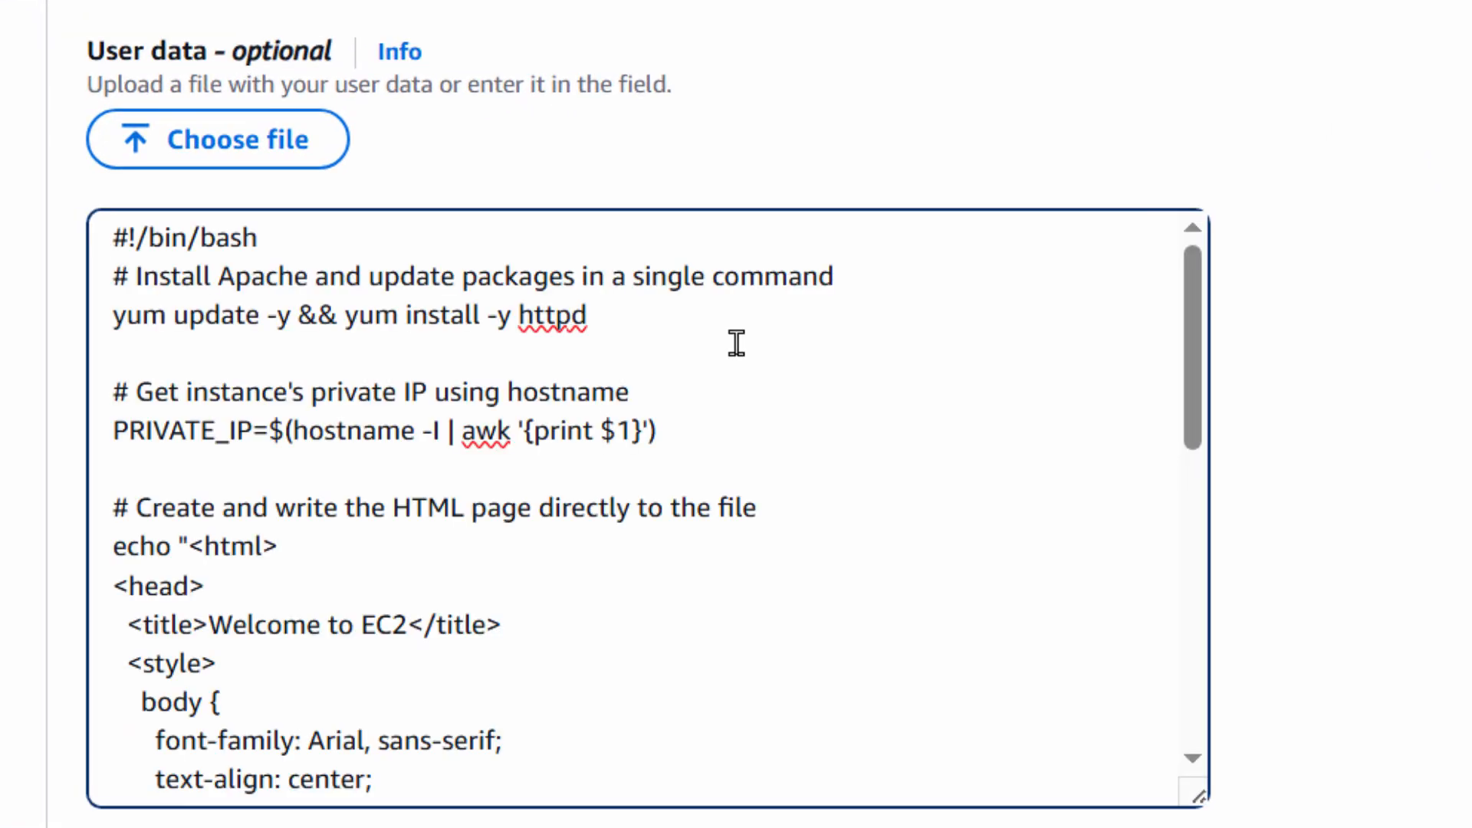
{"action": "key", "text": "Tab"}
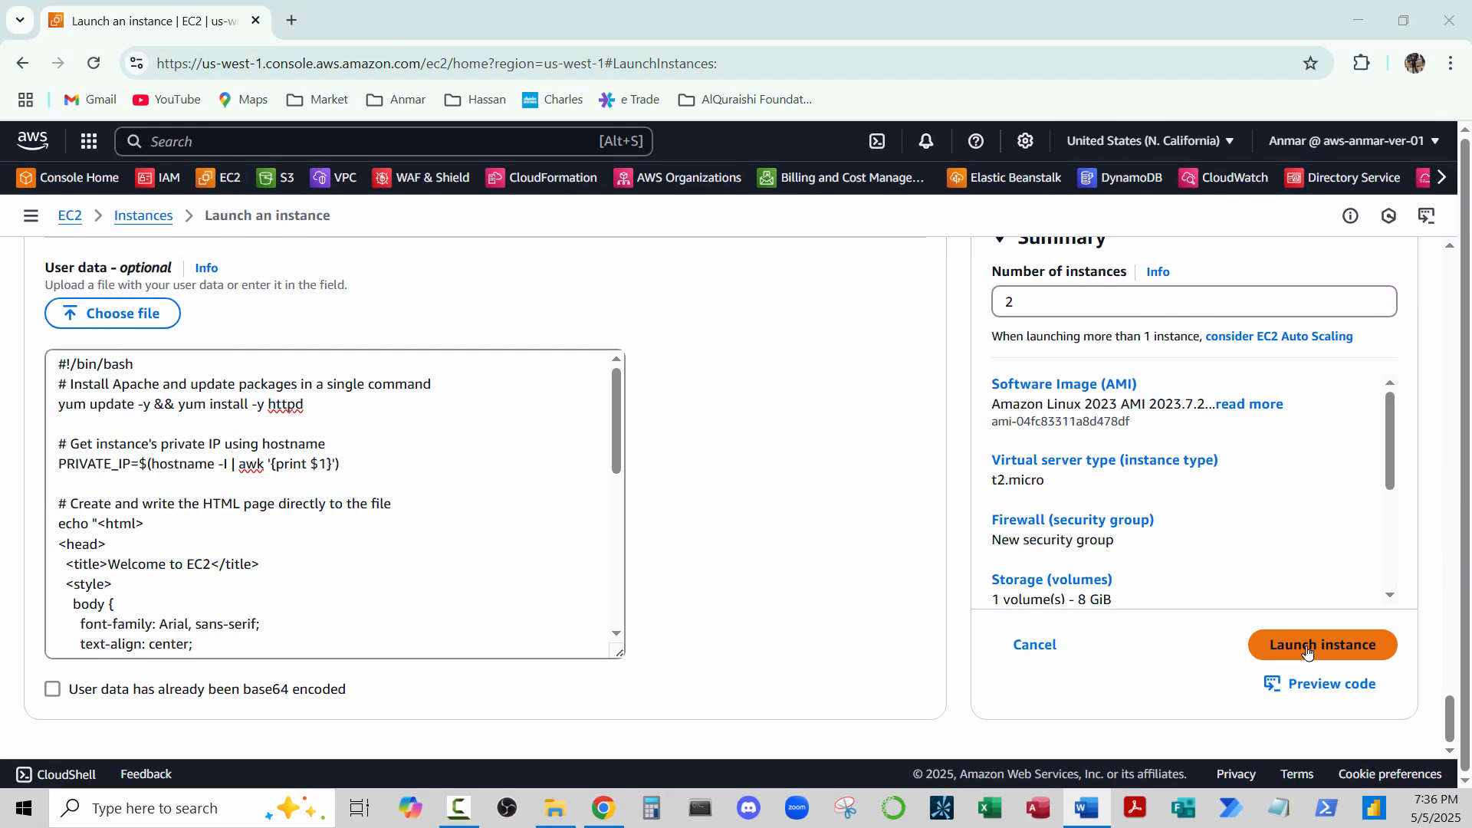
Launch the two configured instances and open the list of all instances
{"action": "left_click", "coordinate": [1307, 646]}
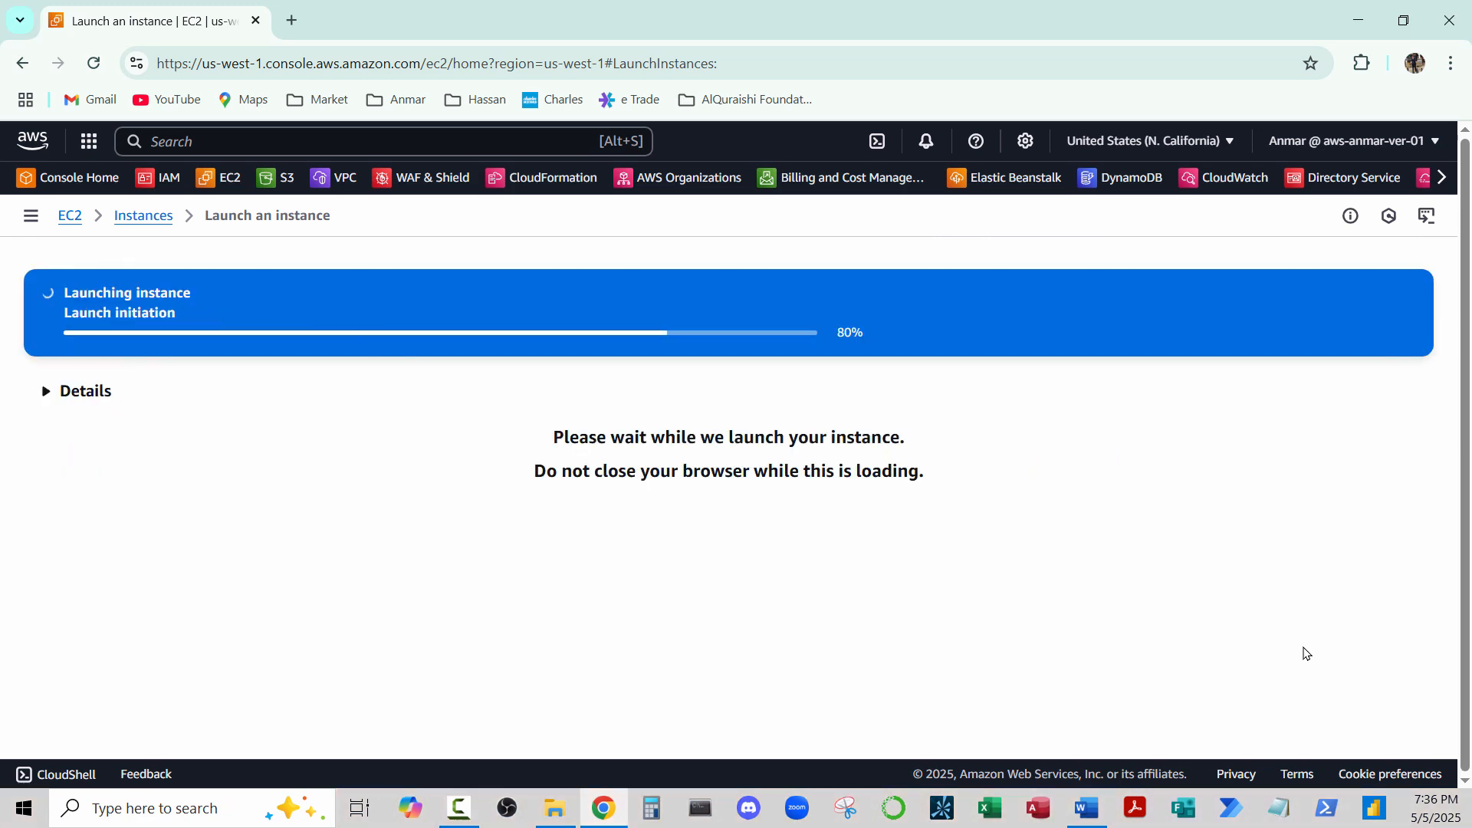
{"action": "scroll", "coordinate": [1303, 653], "scroll_direction": "down", "scroll_amount": 6}
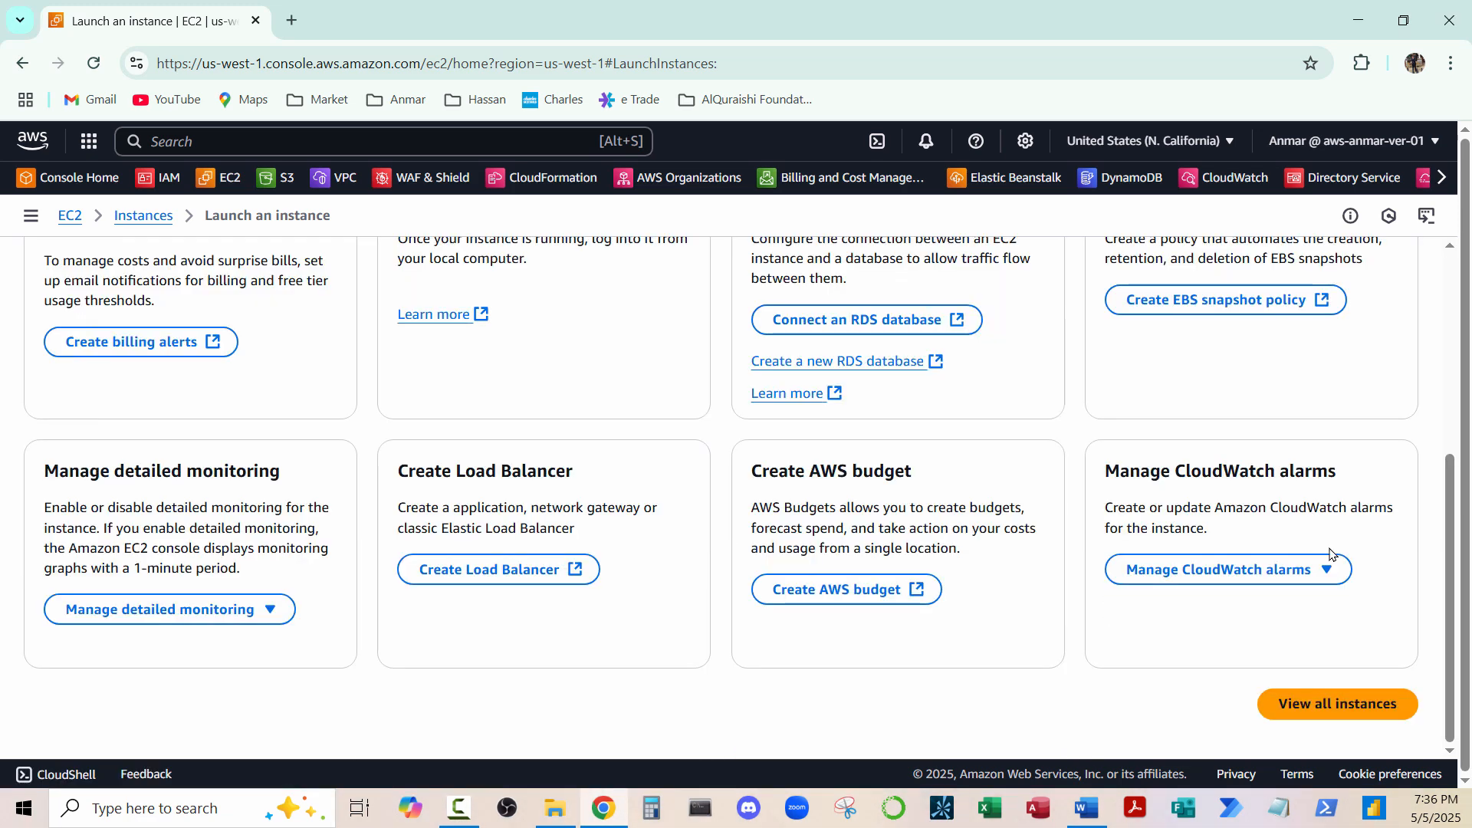
{"action": "left_click", "coordinate": [1338, 702]}
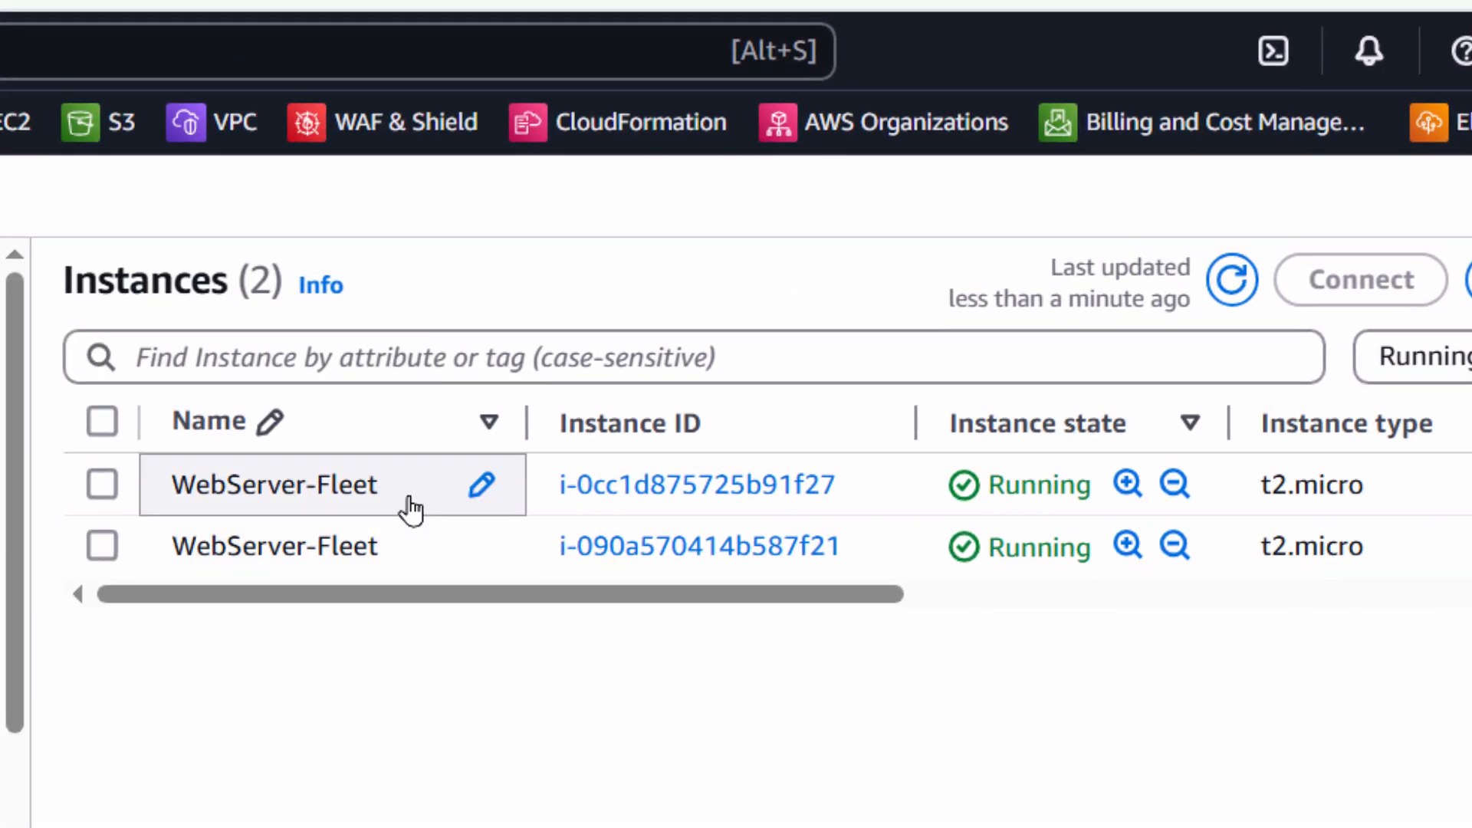
Rename the first instance WebServer-Fleet A and the second one WebServer-Fleet B
{"action": "left_click", "coordinate": [480, 484]}
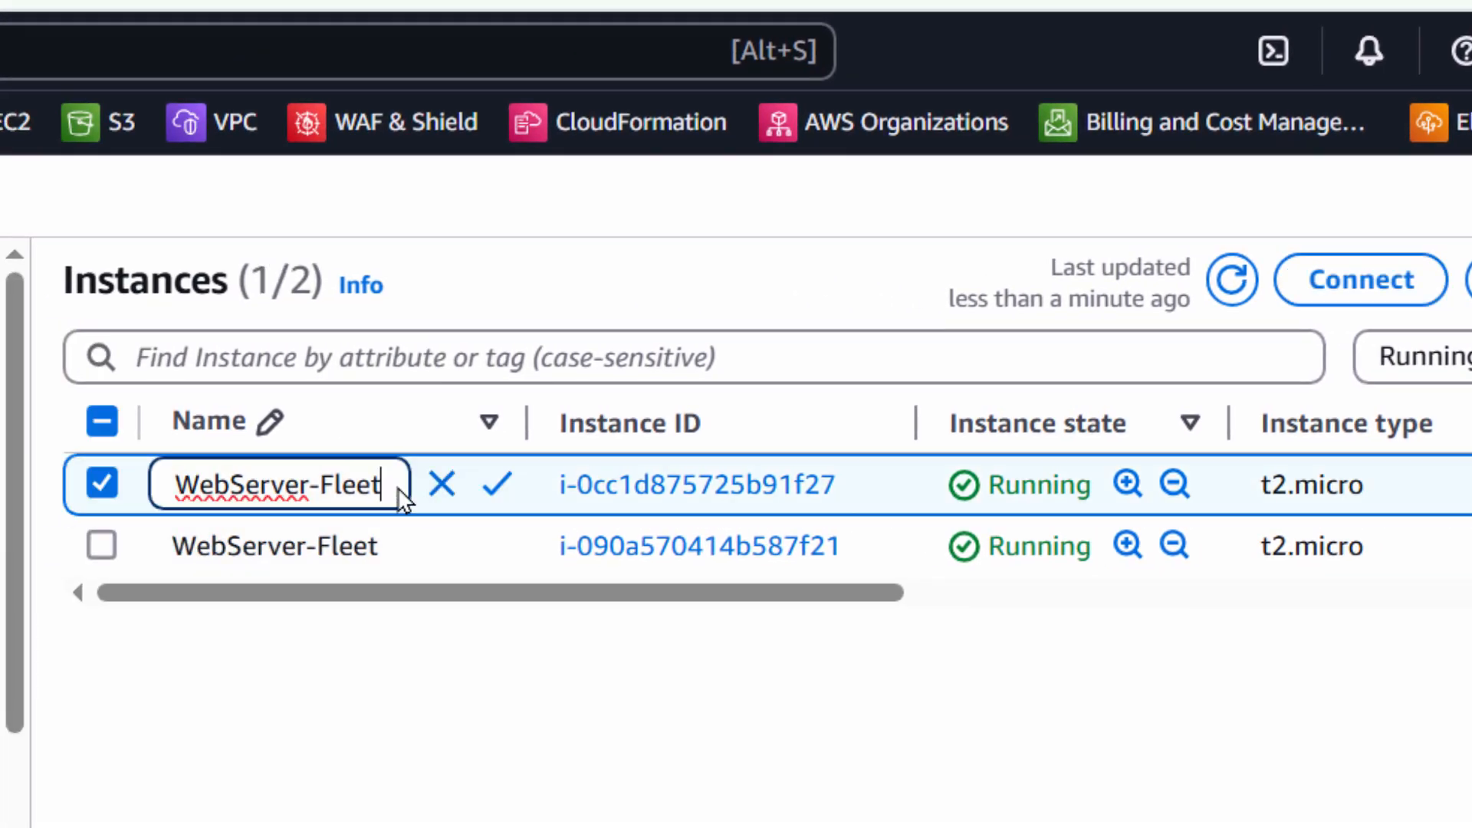
{"action": "type", "text": "A"}
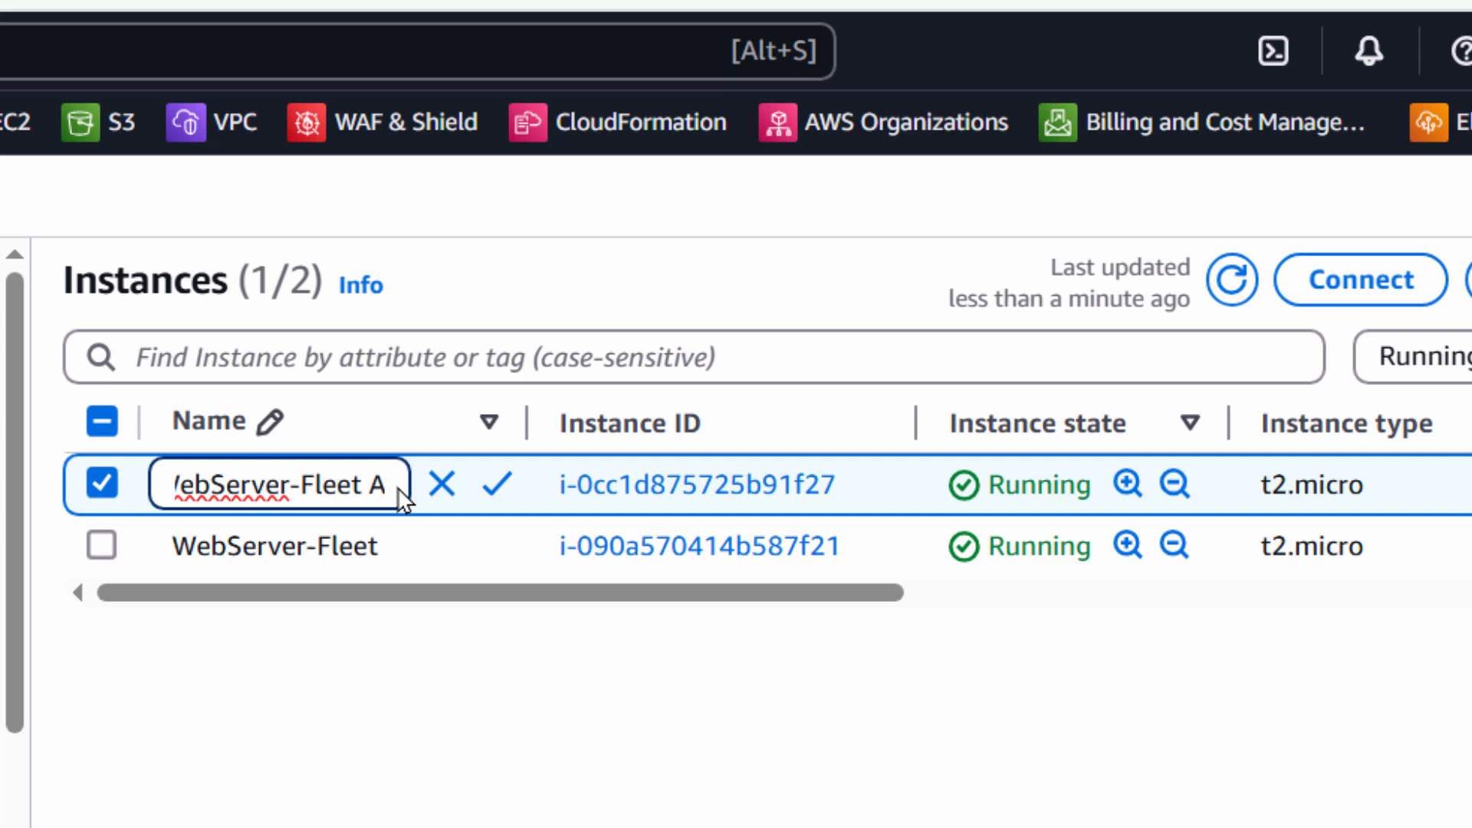
{"action": "left_click", "coordinate": [495, 489]}
{"action": "left_click", "coordinate": [335, 547]}
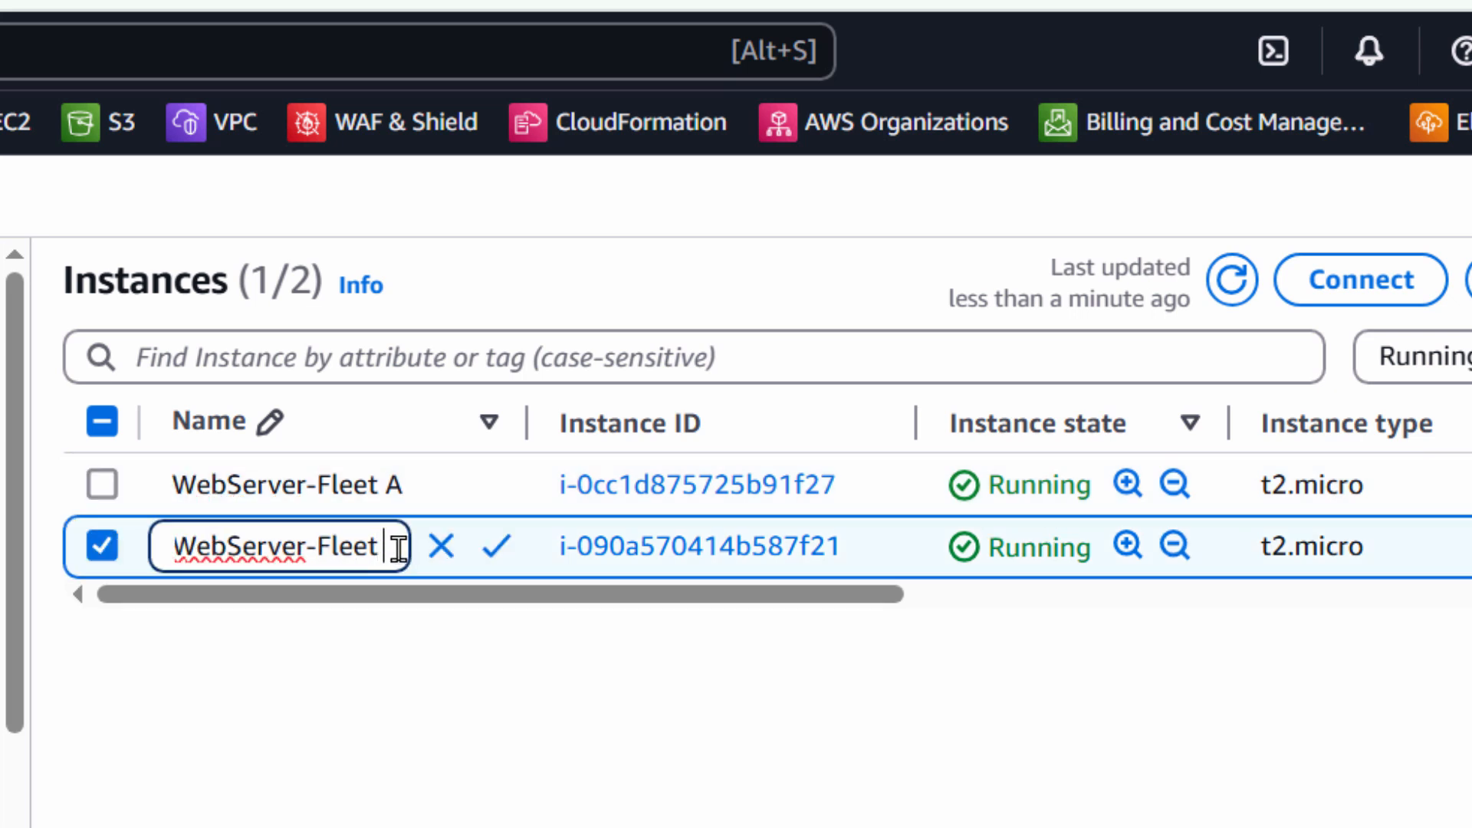
{"action": "type", "text": "B"}
{"action": "left_click", "coordinate": [497, 546]}
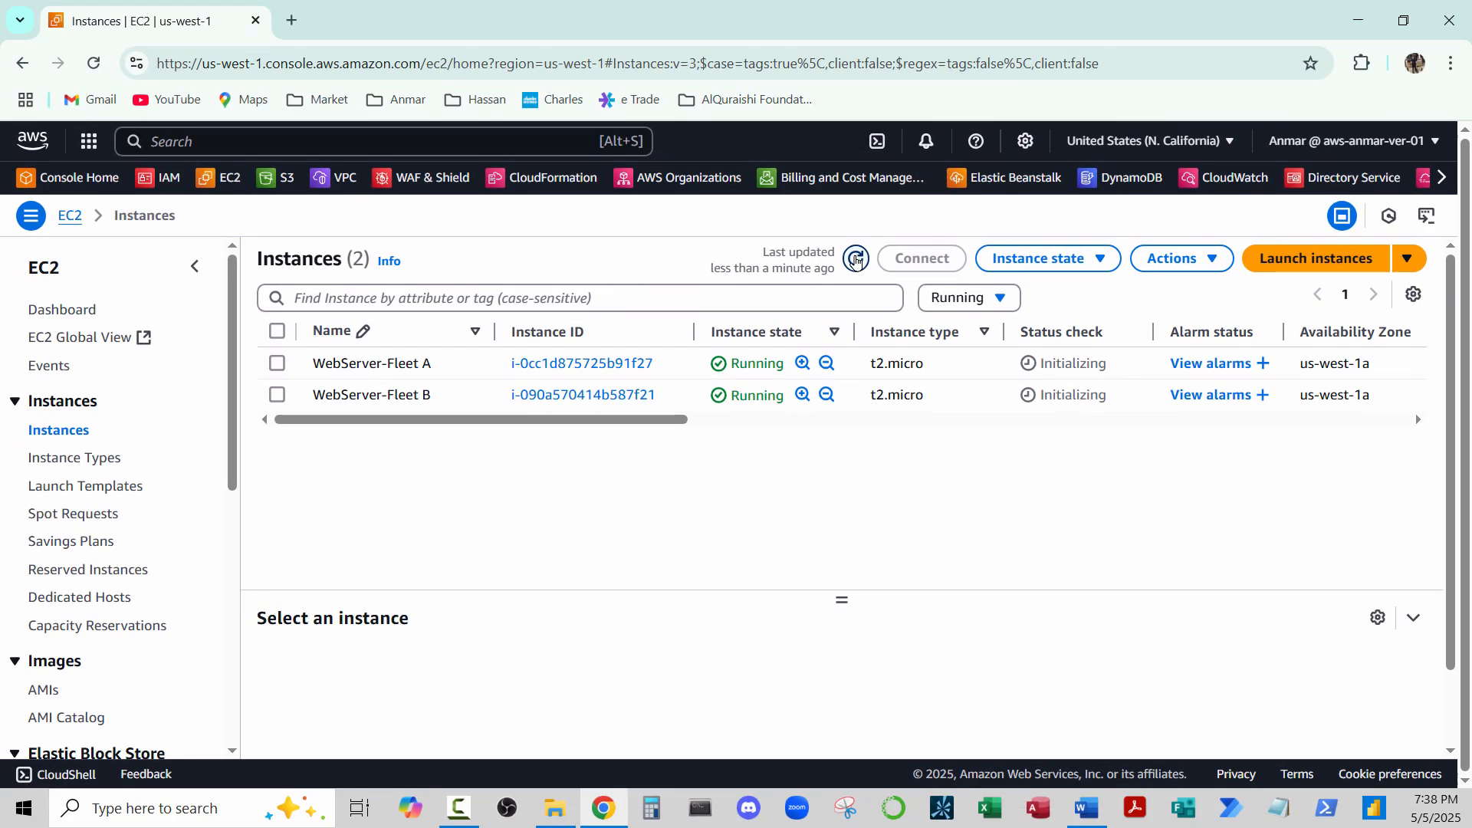
Refresh the instance list, open the summary of WebServer-Fleet A and copy its public IPv4 address
{"action": "left_click", "coordinate": [857, 259]}
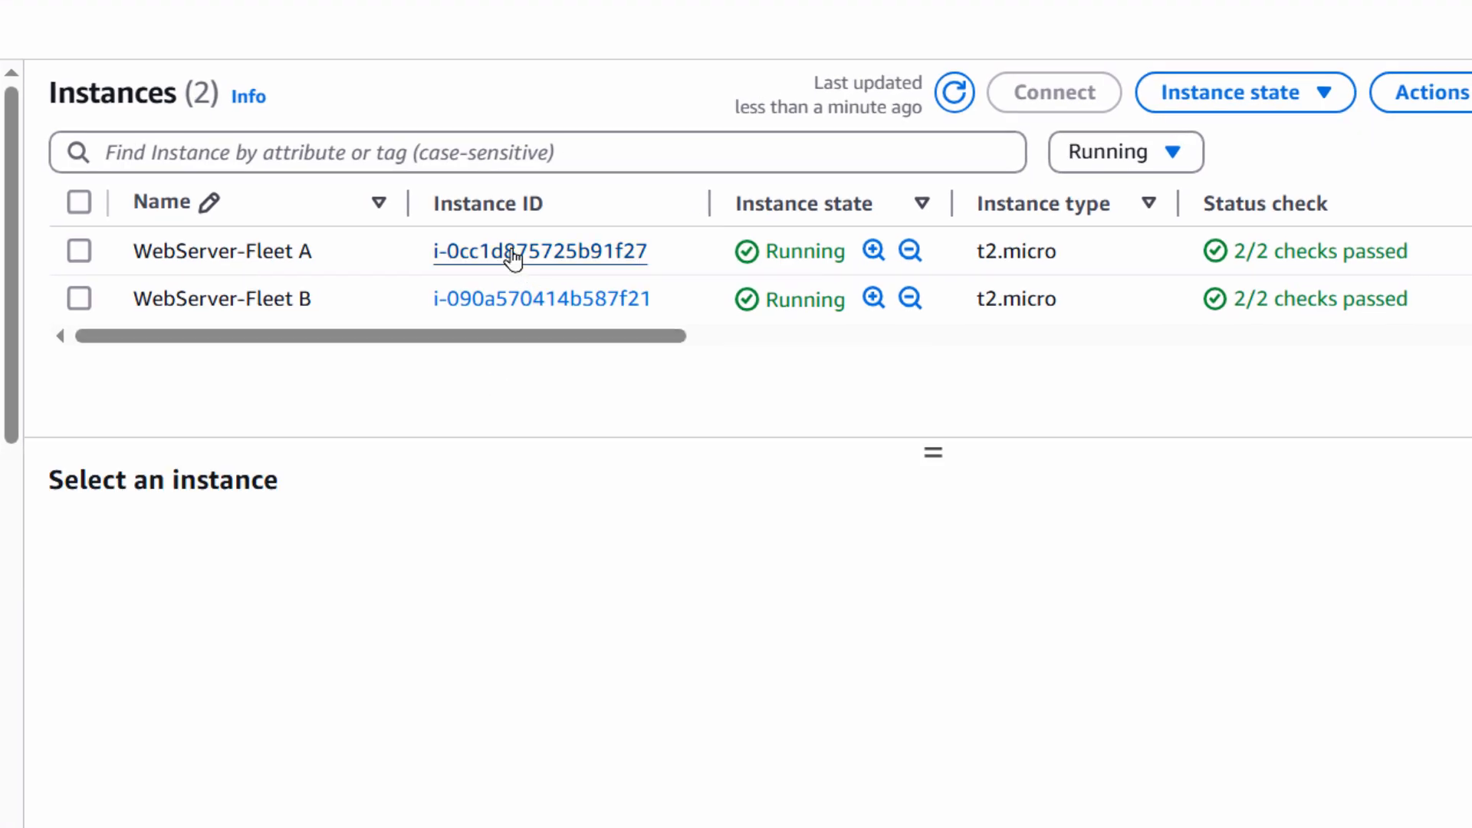
{"action": "left_click", "coordinate": [512, 259]}
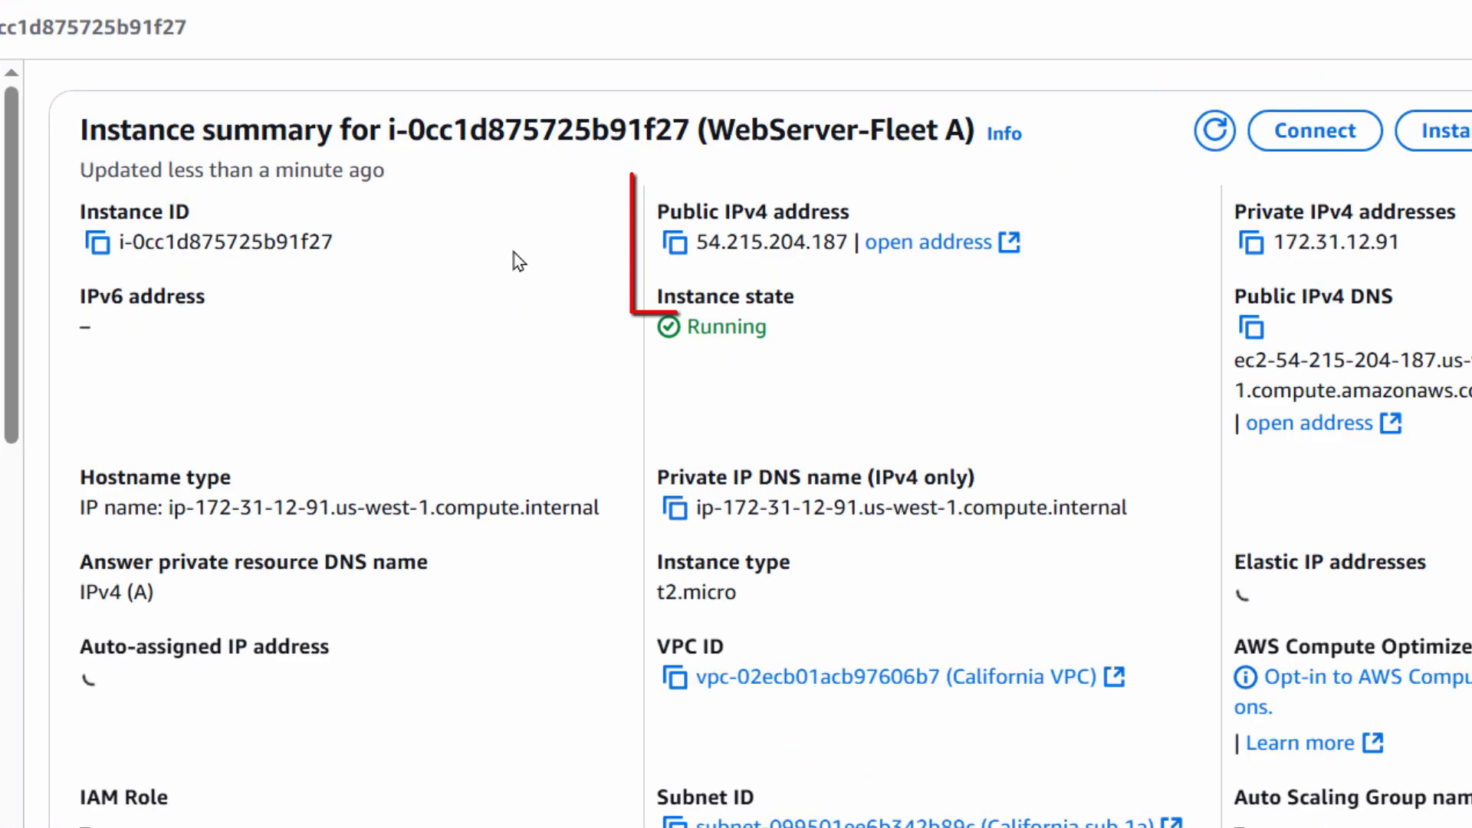
{"action": "left_click", "coordinate": [675, 245]}
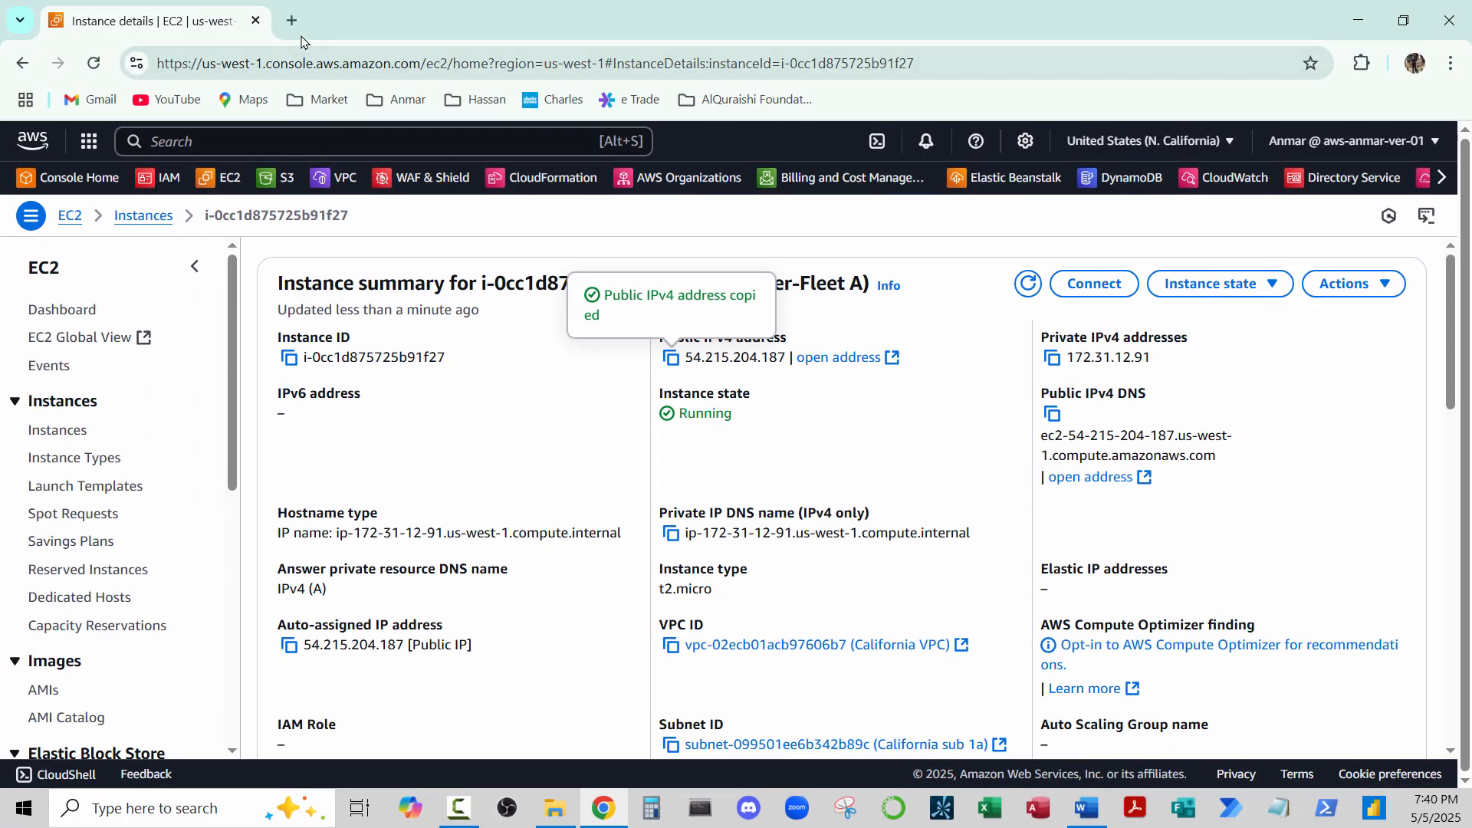
Load the copied public IPv4 address in a new browser tab and highlight the IP address line on the page
{"action": "key", "text": "ctrl+t"}
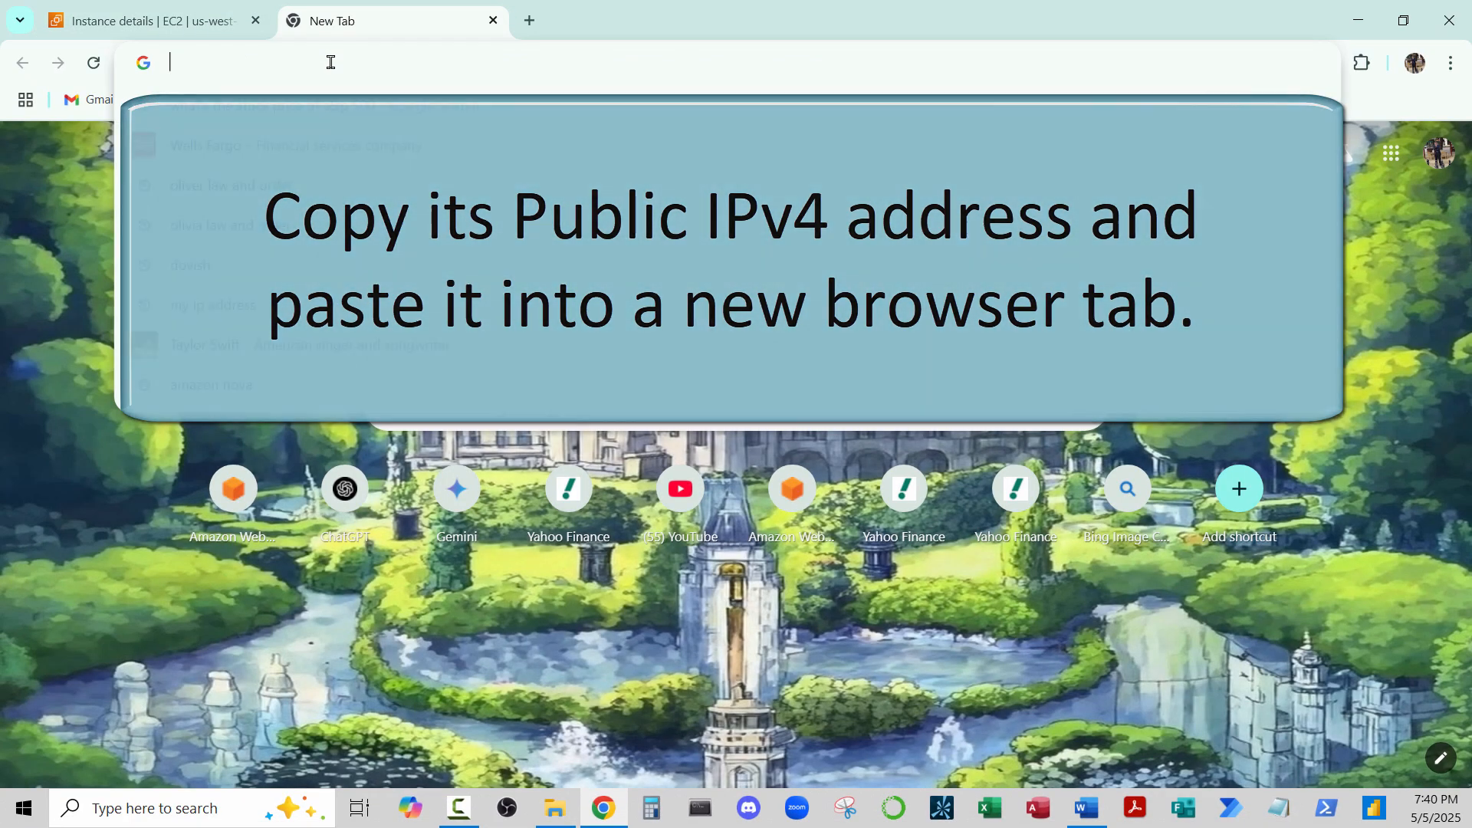
{"action": "left_click", "coordinate": [330, 59]}
{"action": "key", "text": "ctrl+v"}
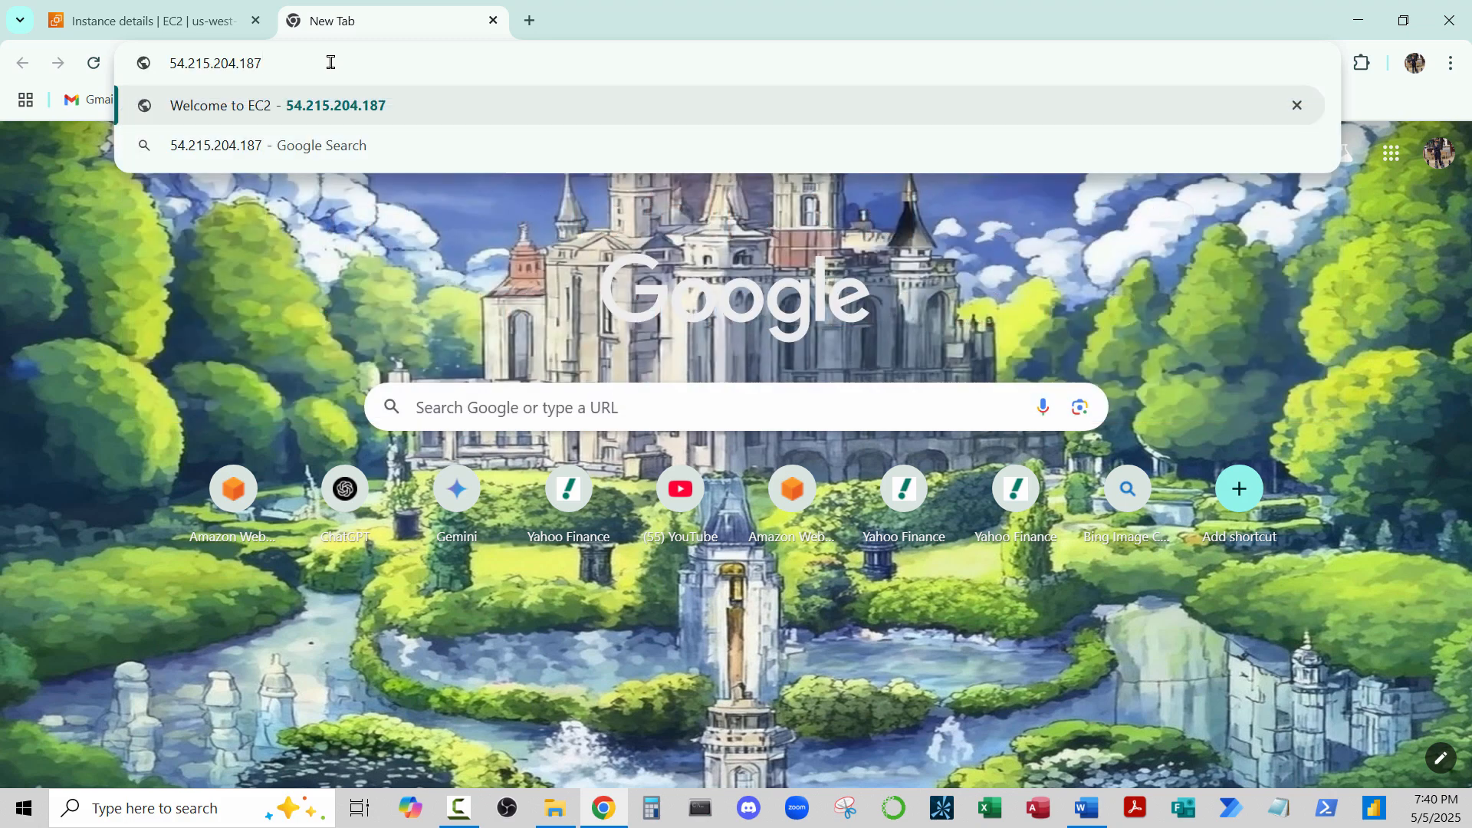
{"action": "key", "text": "Return"}
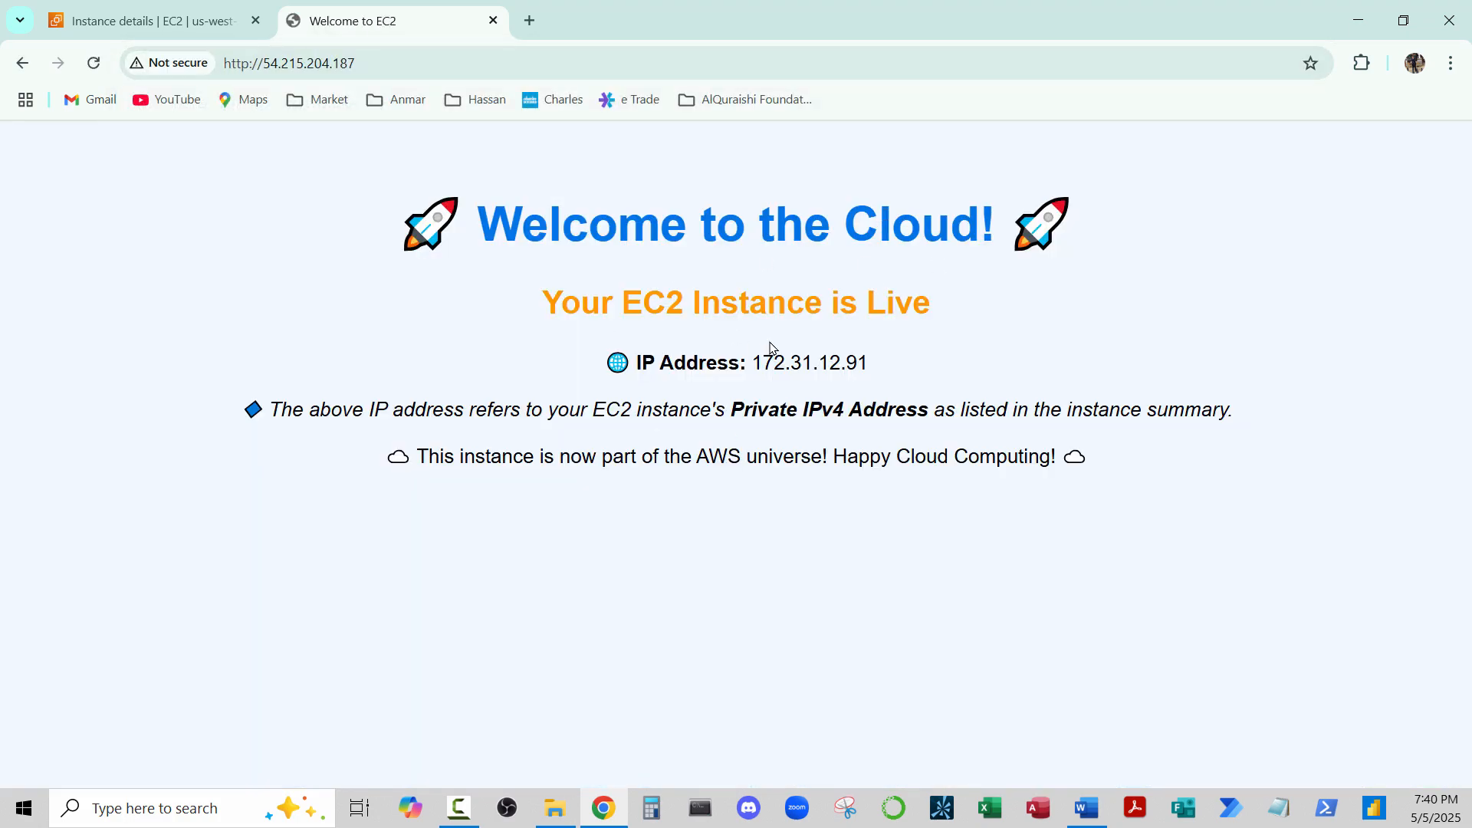
{"action": "left_click_drag", "start_coordinate": [637, 358], "coordinate": [886, 342]}
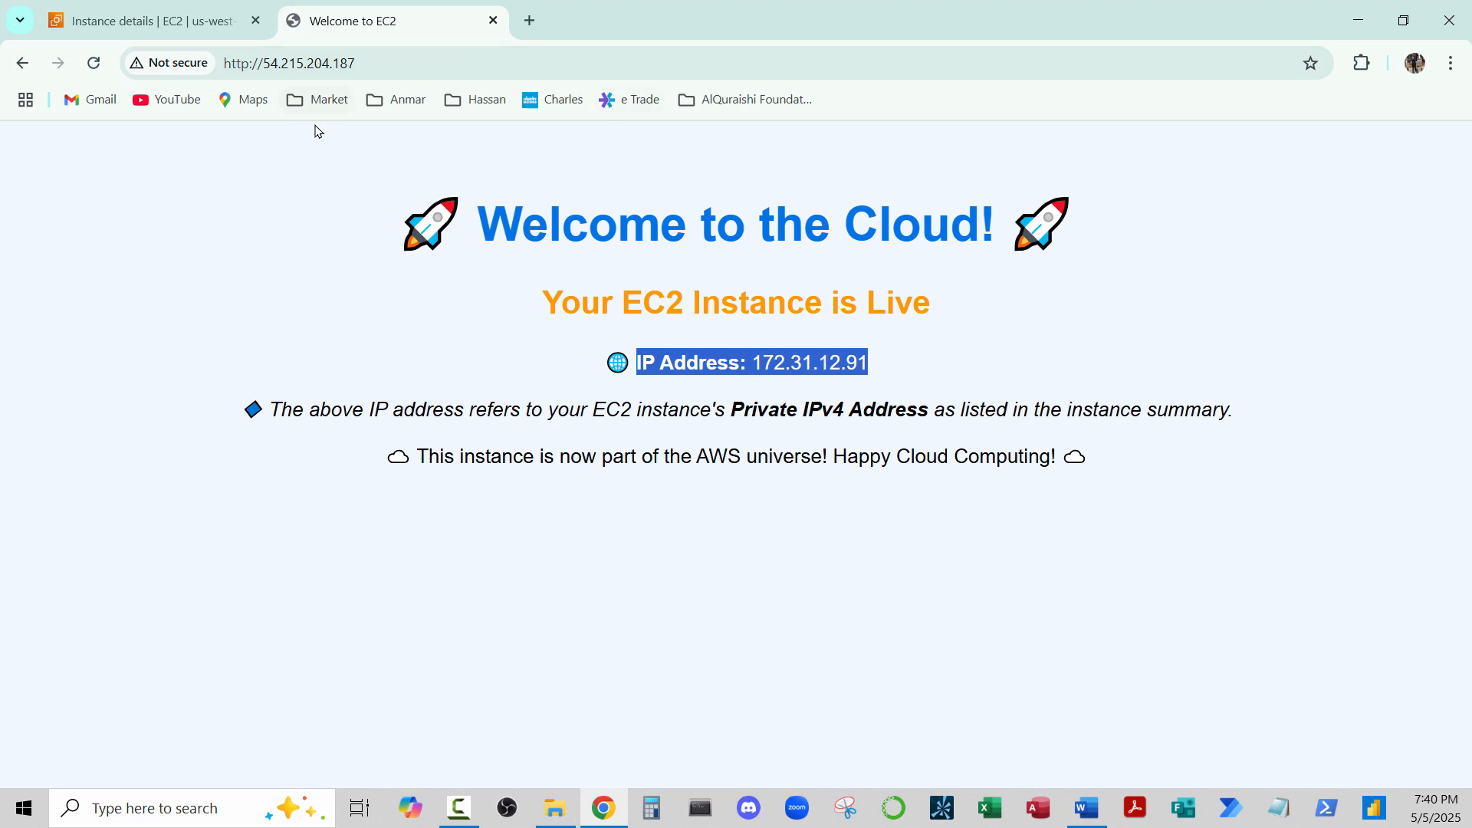
Compare the IP address on the first web page with the private IPv4 address in the WebServer-Fleet A summary
{"action": "left_click", "coordinate": [170, 23]}
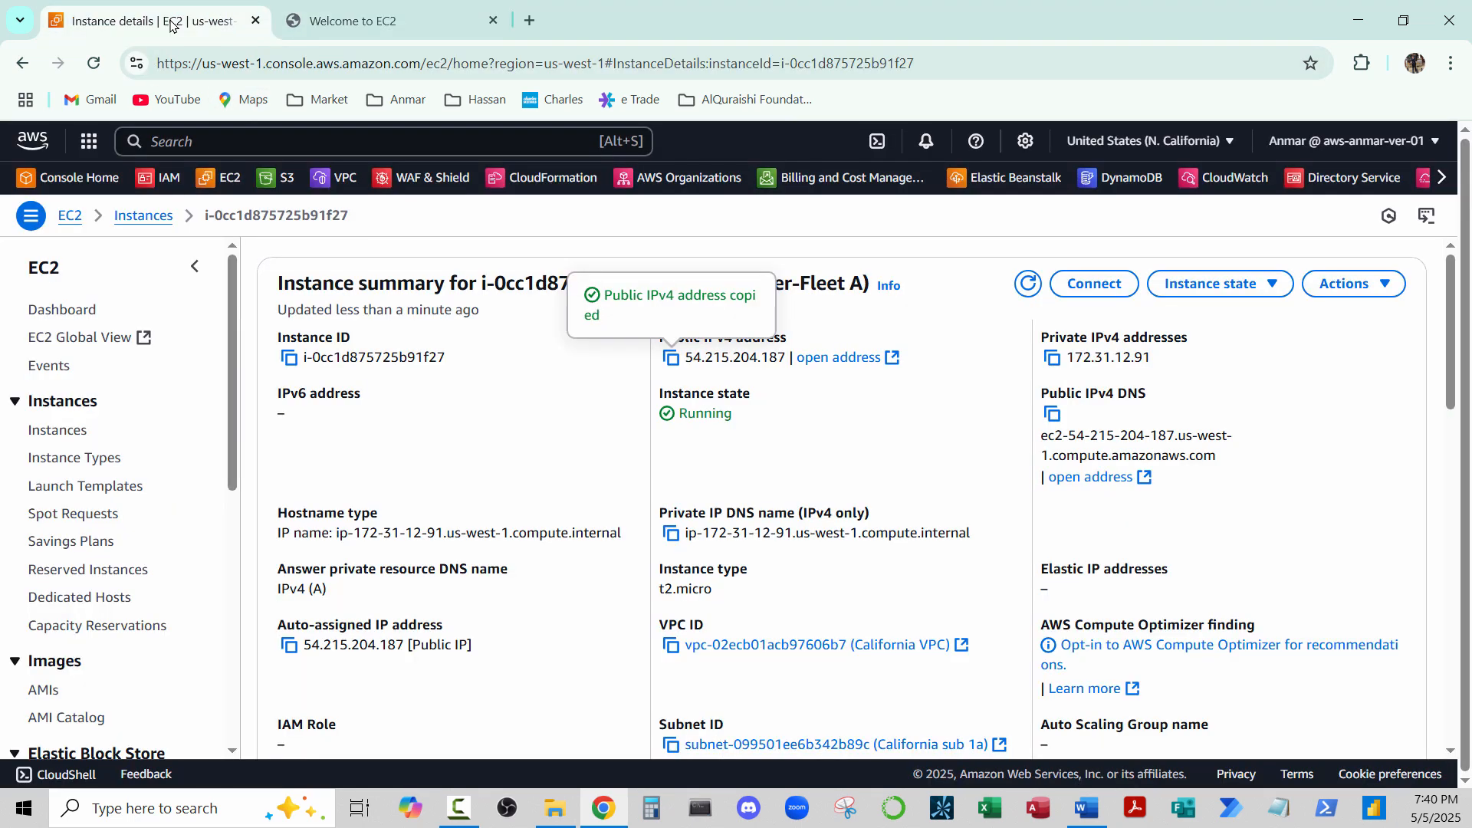
{"action": "left_click", "coordinate": [367, 26]}
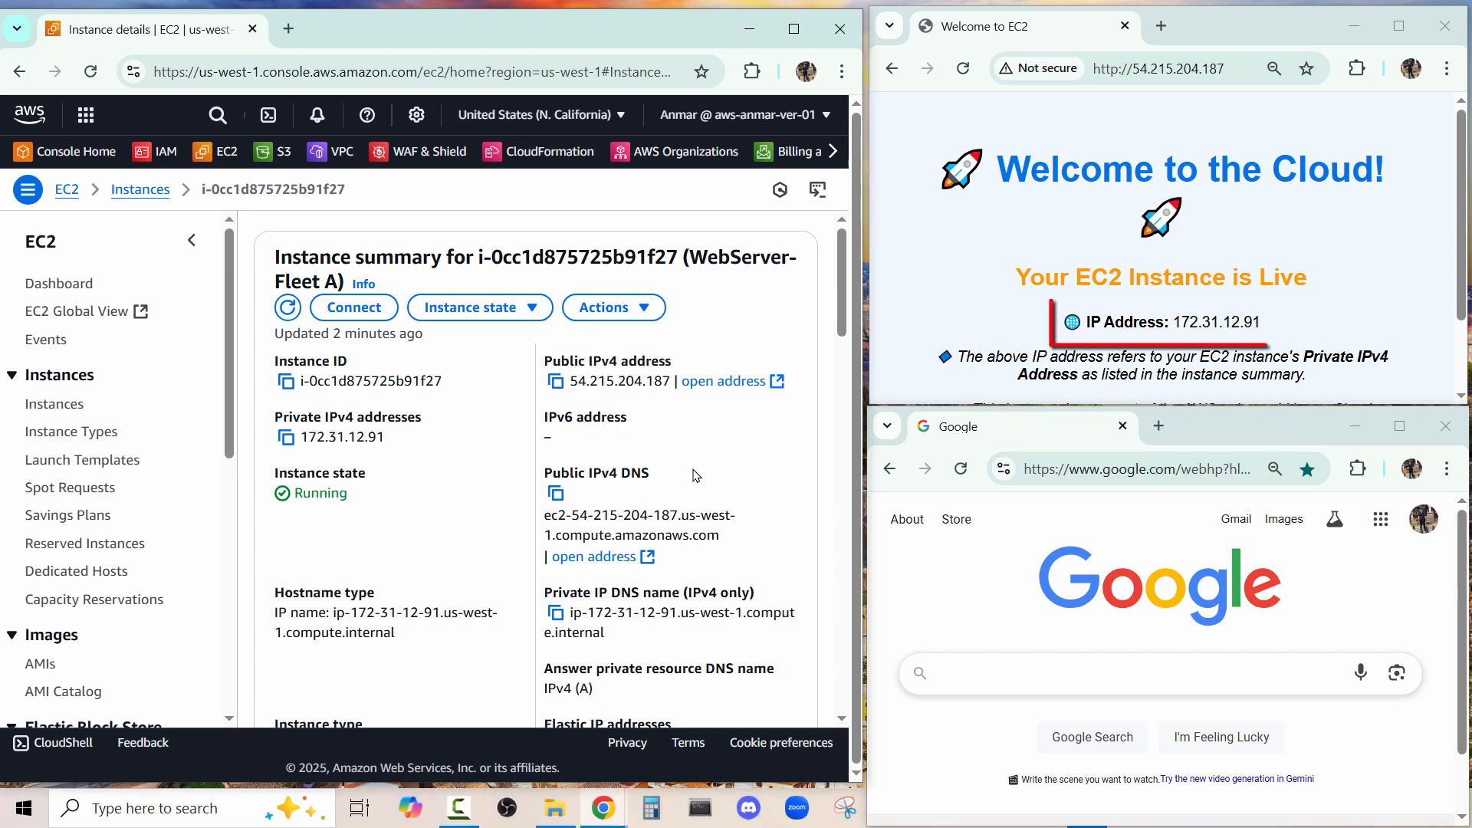
{"action": "left_click_drag", "start_coordinate": [275, 416], "coordinate": [399, 414]}
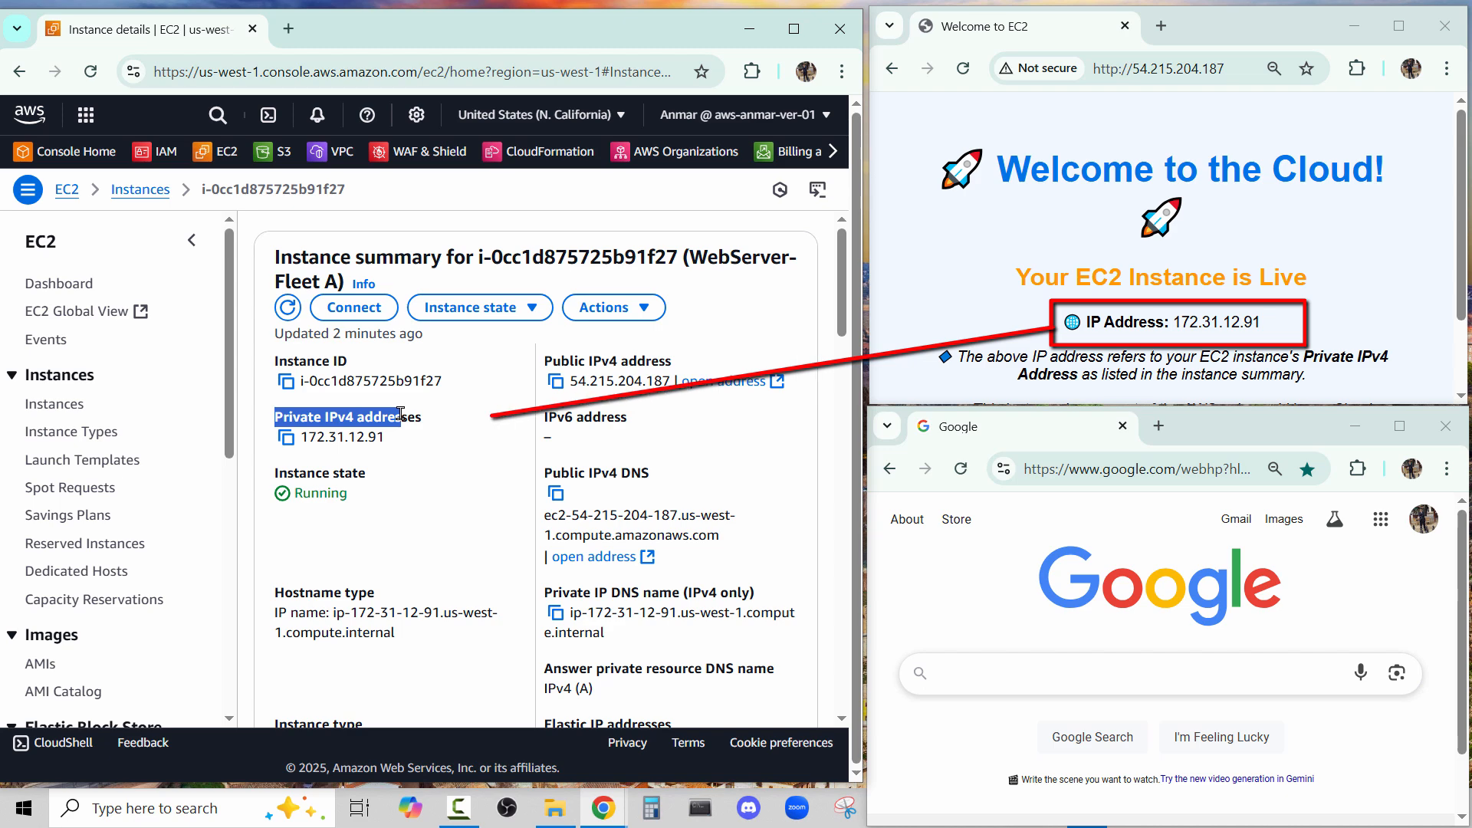
Return to the instance list, open the summary of WebServer-Fleet B and copy its public IPv4 address
{"action": "left_click", "coordinate": [141, 191]}
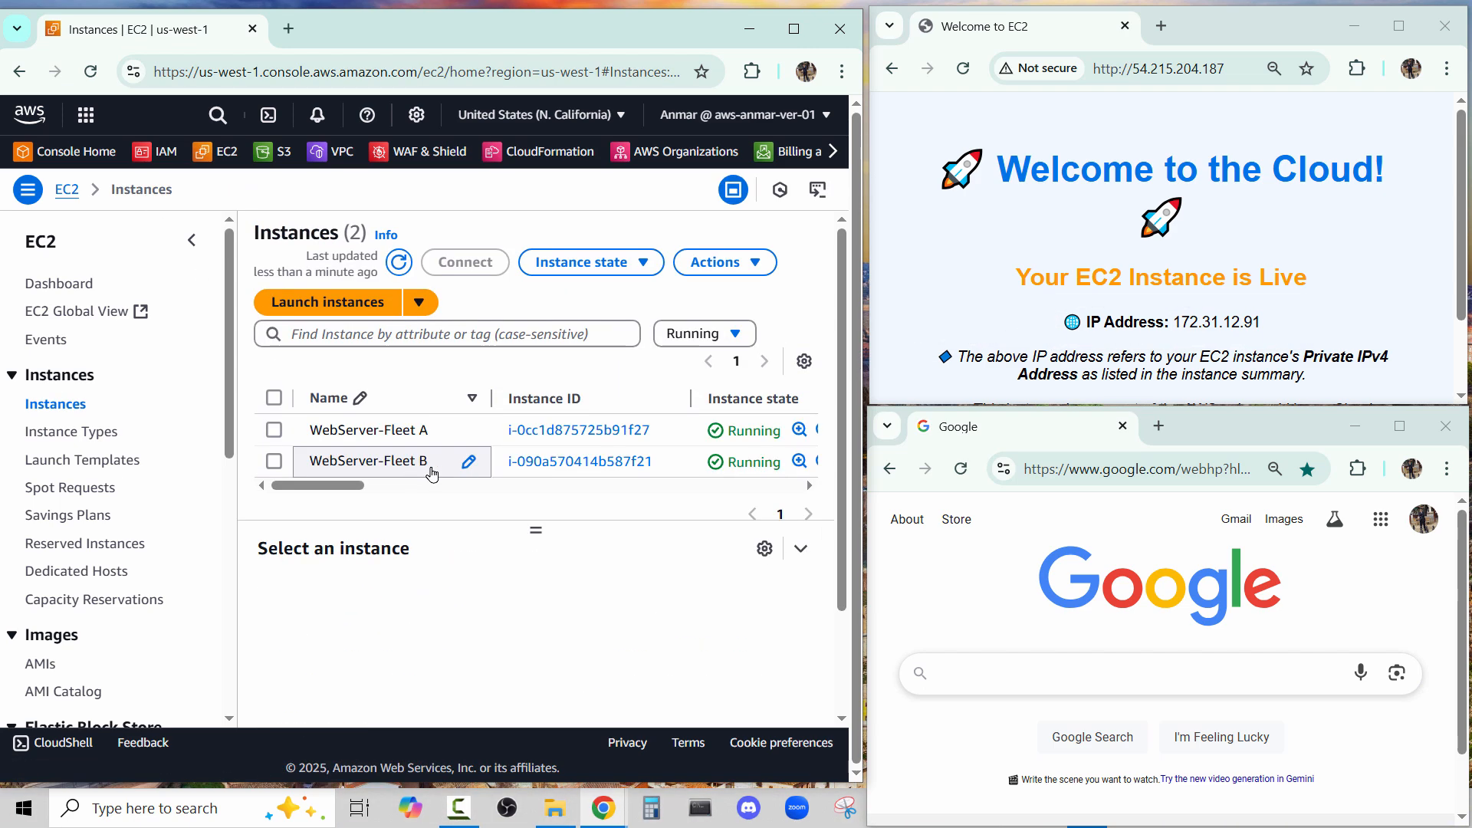
{"action": "left_click", "coordinate": [558, 463]}
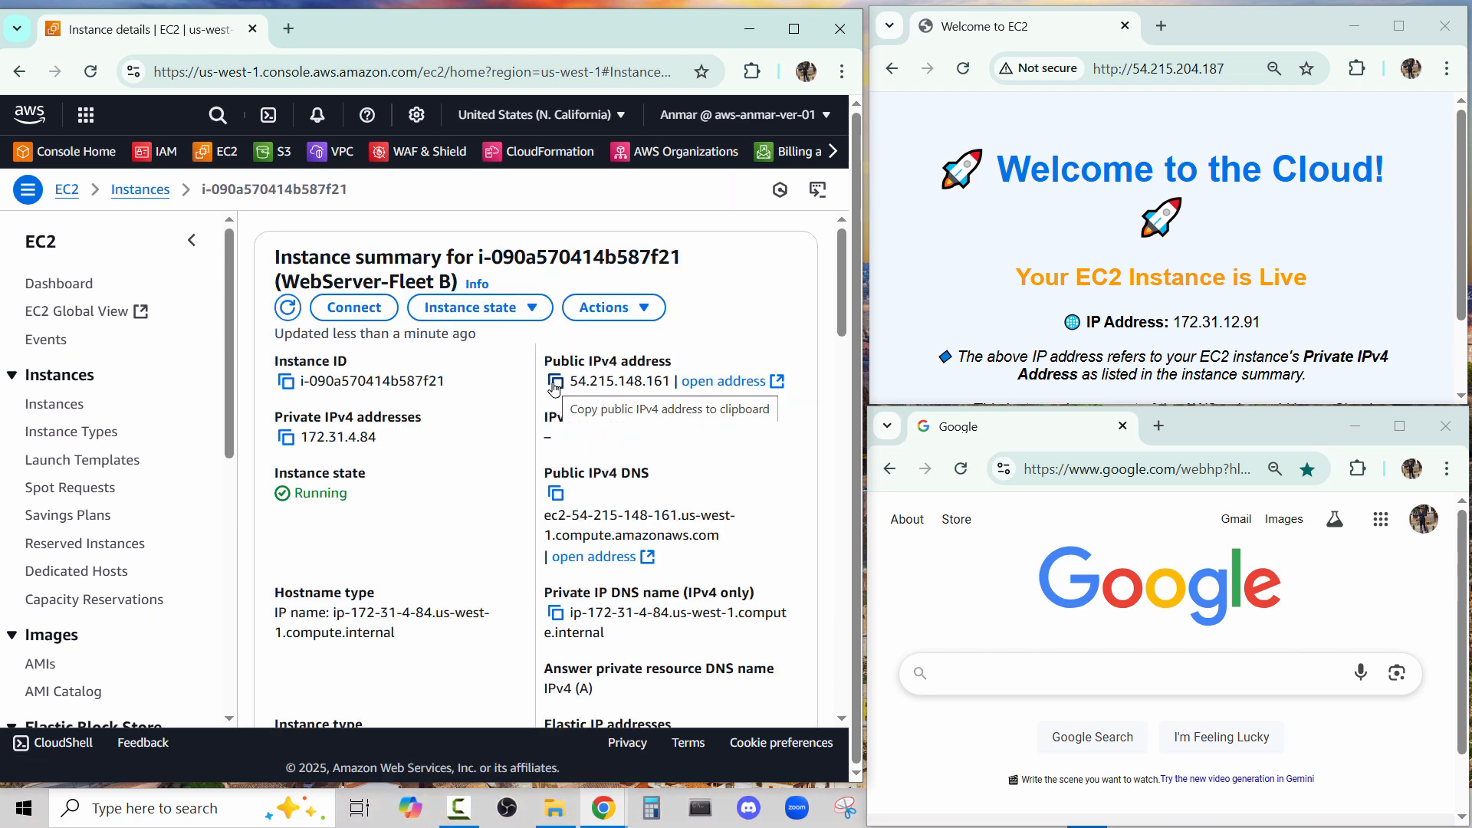
{"action": "left_click", "coordinate": [554, 384]}
Load the copied public IPv4 address in the browser window showing Google and zoom its page out two levels
{"action": "left_click", "coordinate": [1104, 472]}
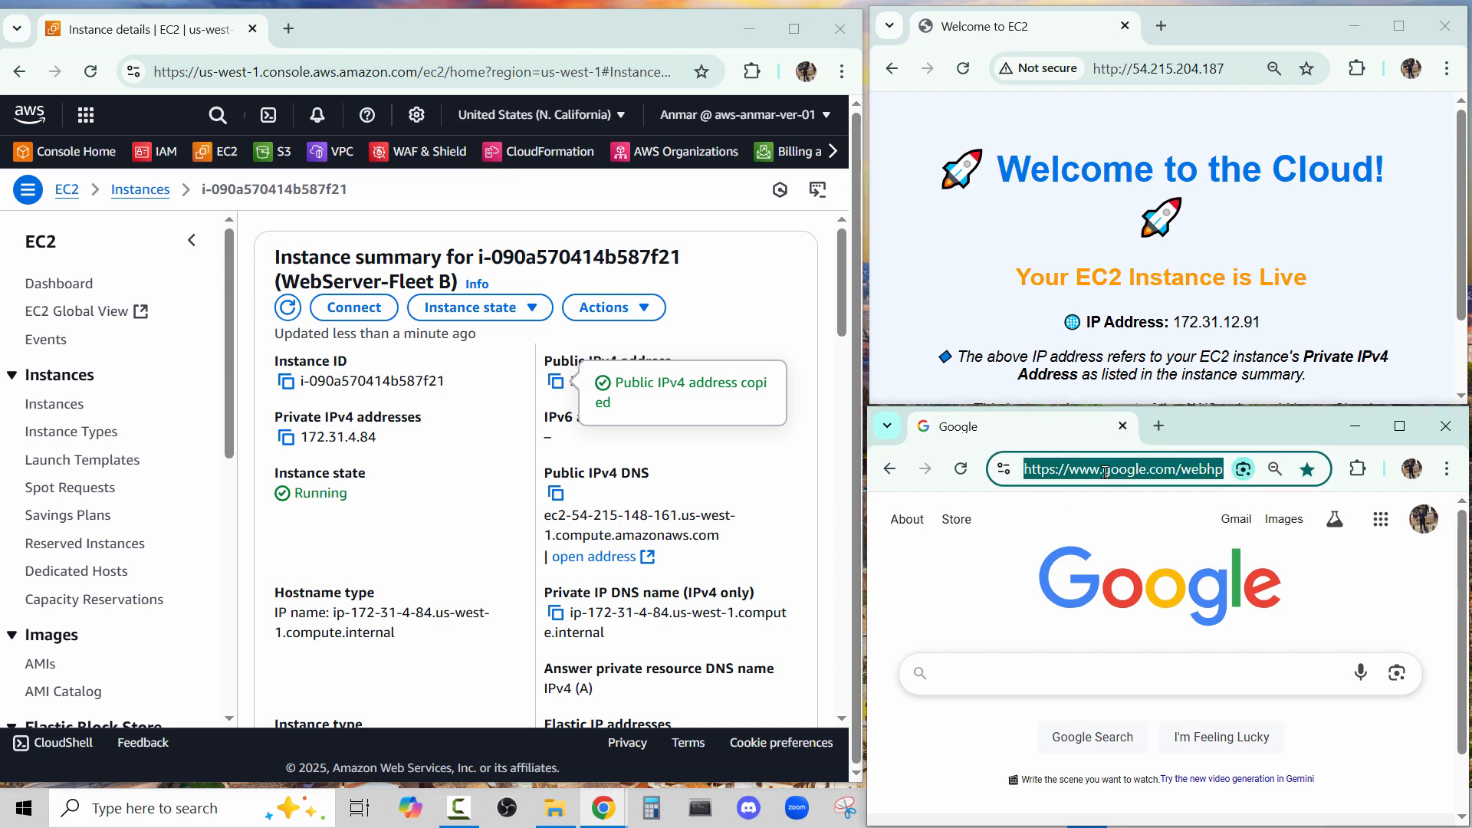
{"action": "key", "text": "ctrl+v"}
{"action": "key", "text": "Return"}
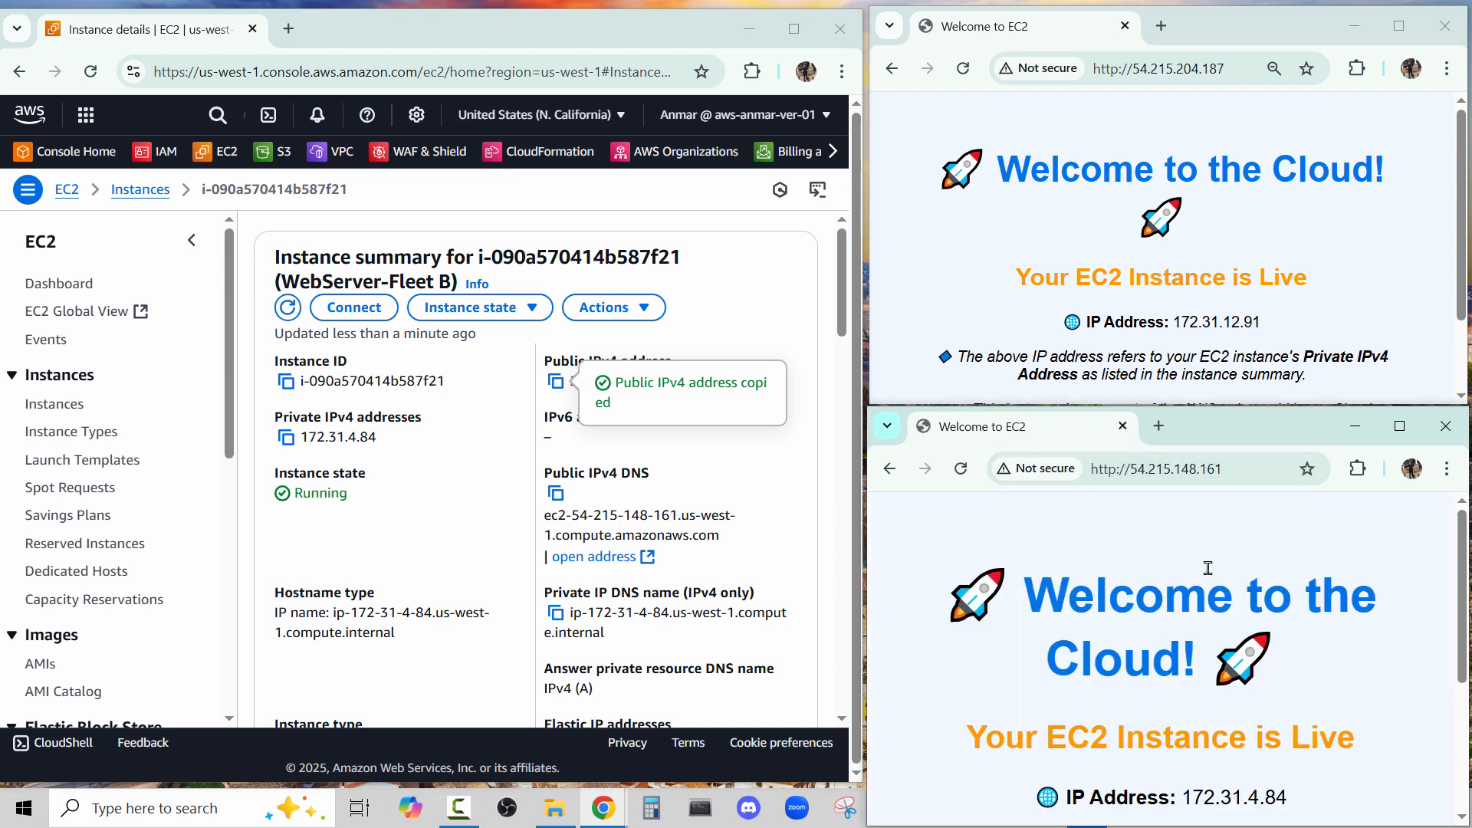
{"action": "key", "text": "ctrl+minus"}
{"action": "key", "text": "ctrl+minus"}
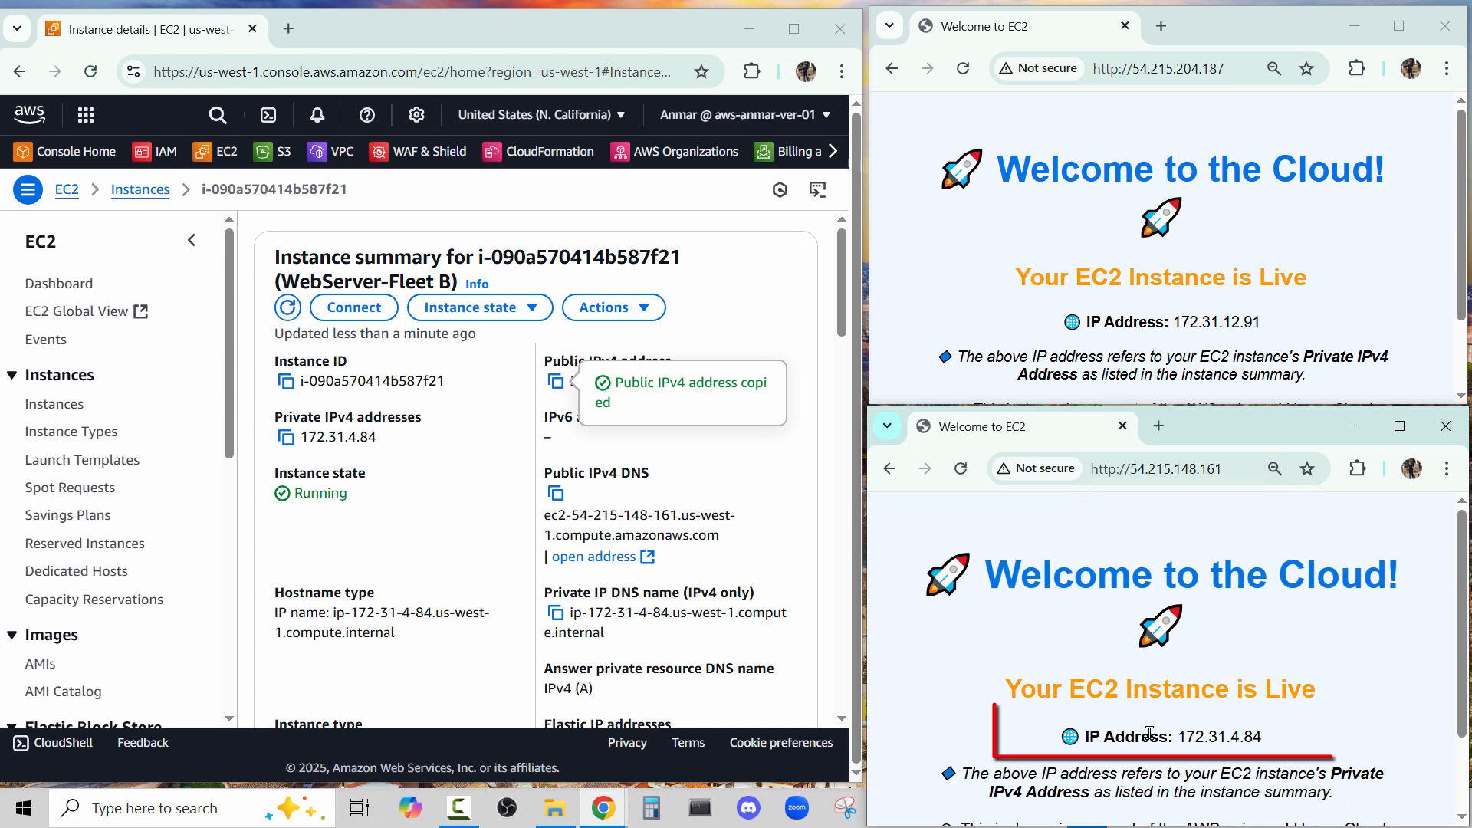
Compare the IP addresses displayed on the two web pages, highlighting the one on each page
{"action": "left_click_drag", "start_coordinate": [1168, 735], "coordinate": [1253, 736]}
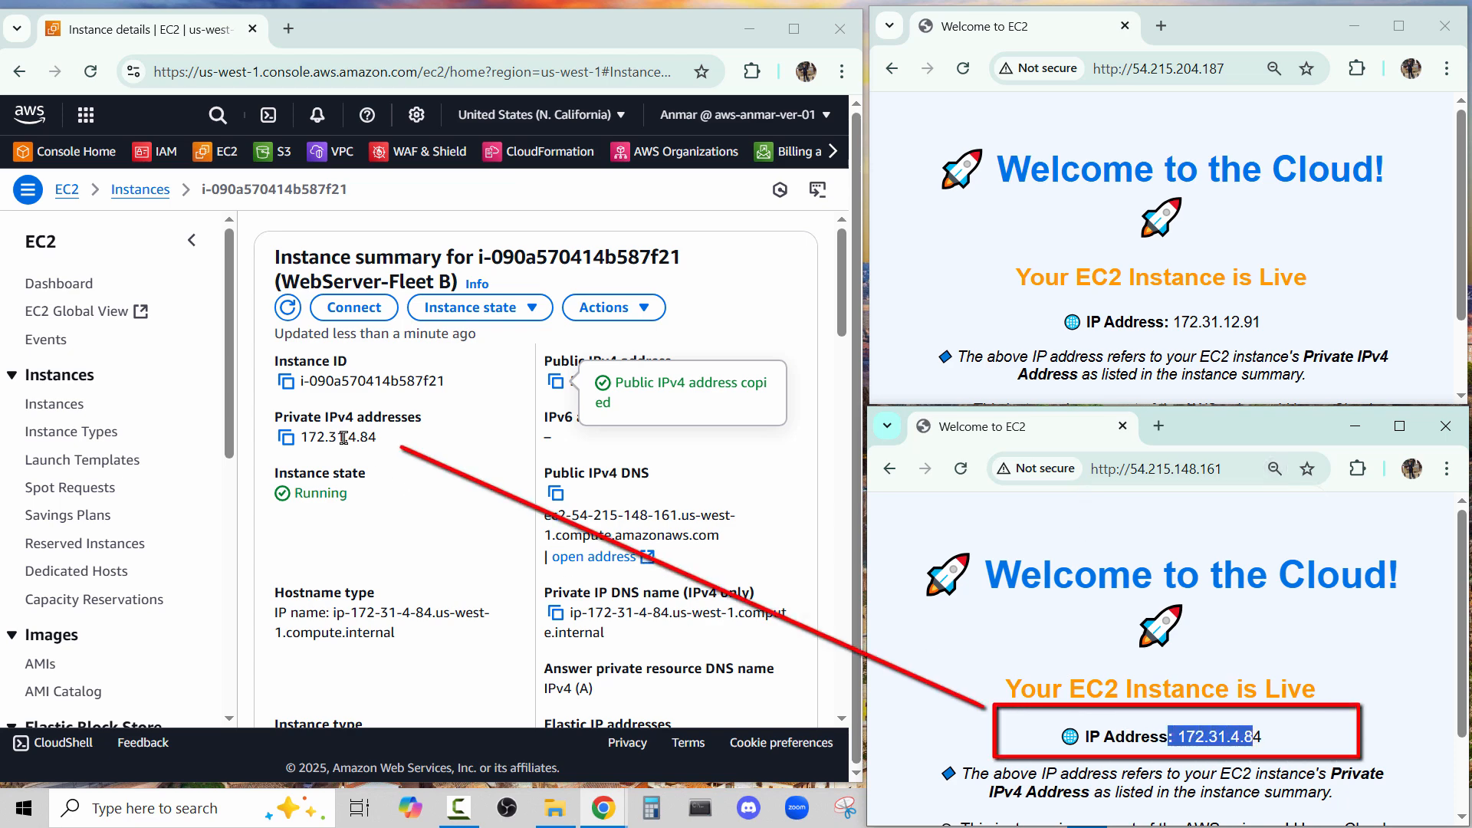
{"action": "left_click_drag", "start_coordinate": [1180, 322], "coordinate": [1254, 326]}
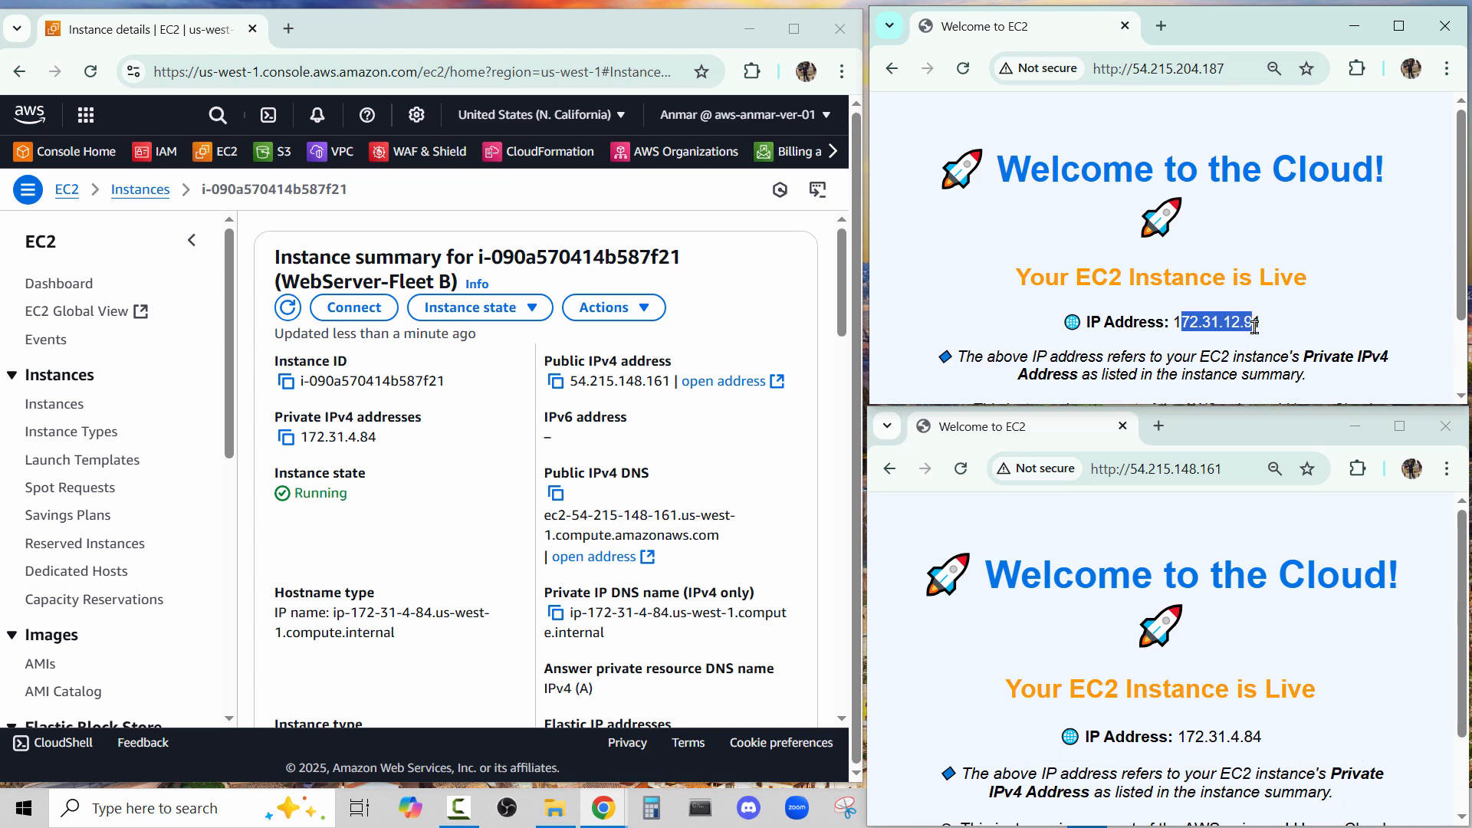
{"action": "left_click", "coordinate": [1254, 326]}
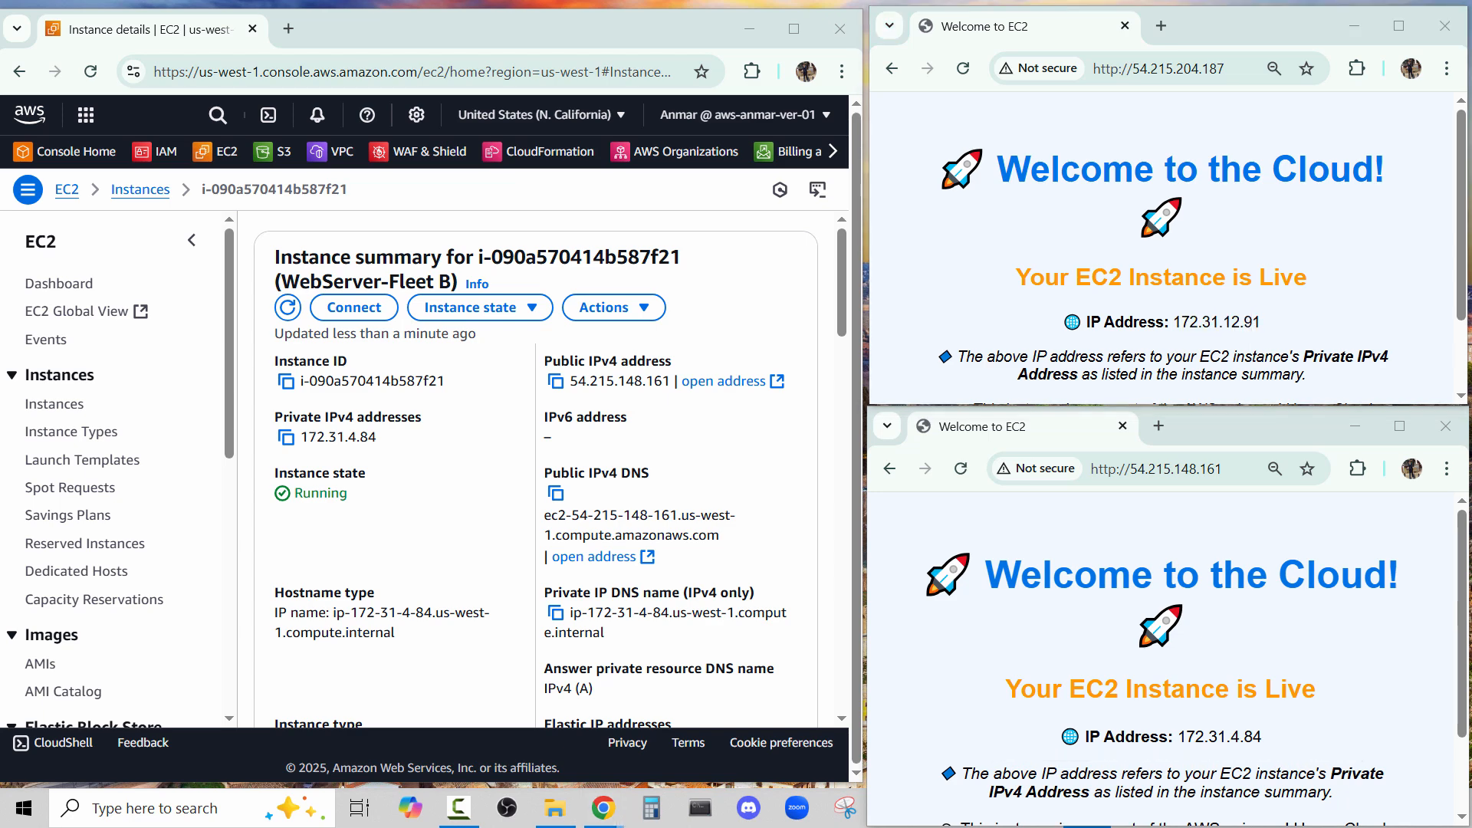